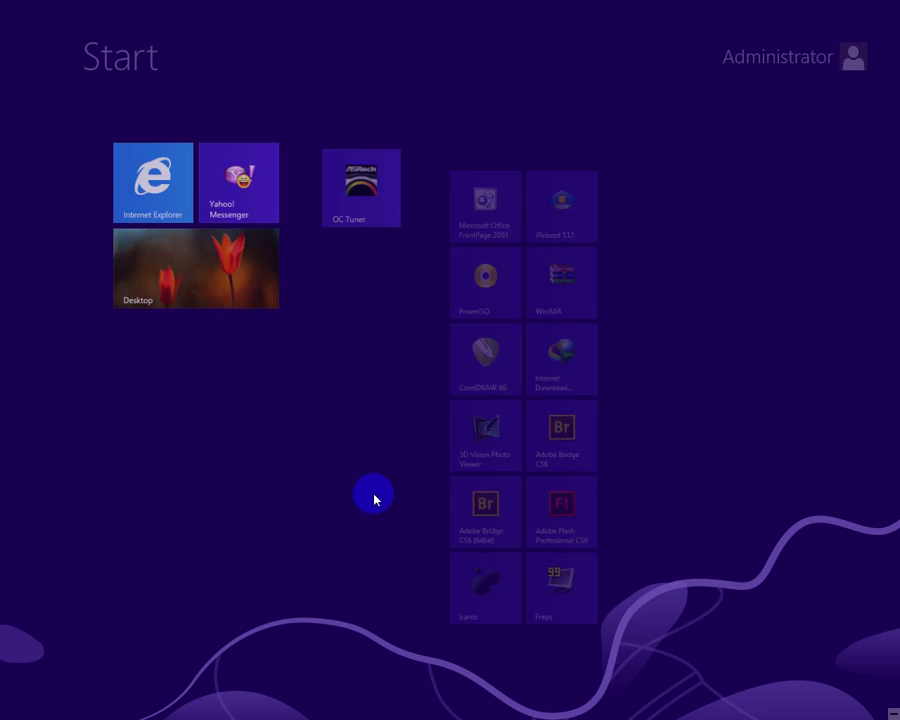
# - Launch Bandicam from its tile on the Windows 8 Start screen
pyautogui.click(632, 190)
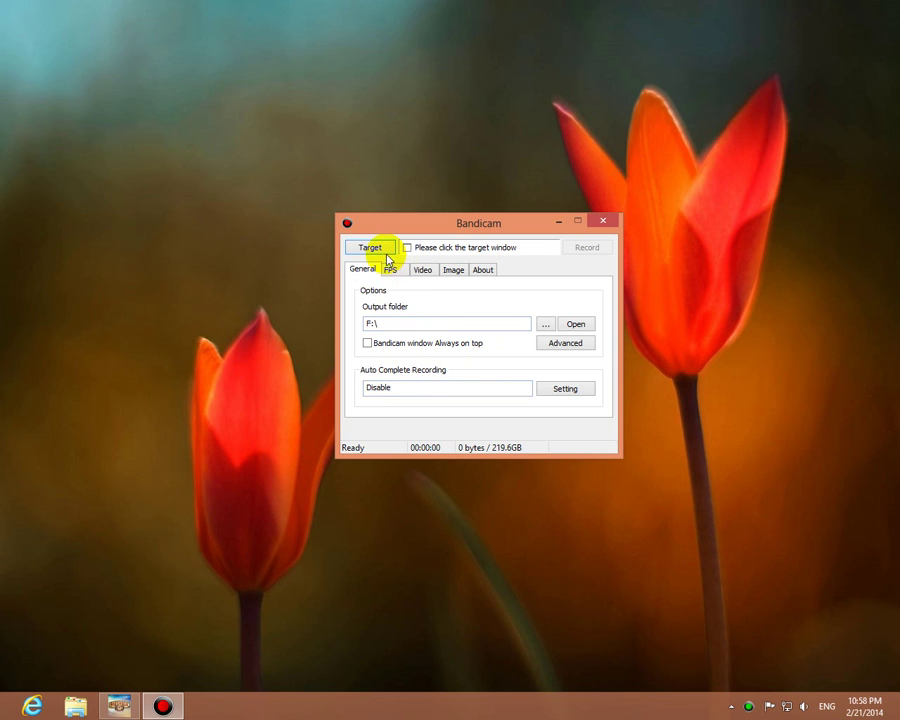
pyautogui.click(366, 250)
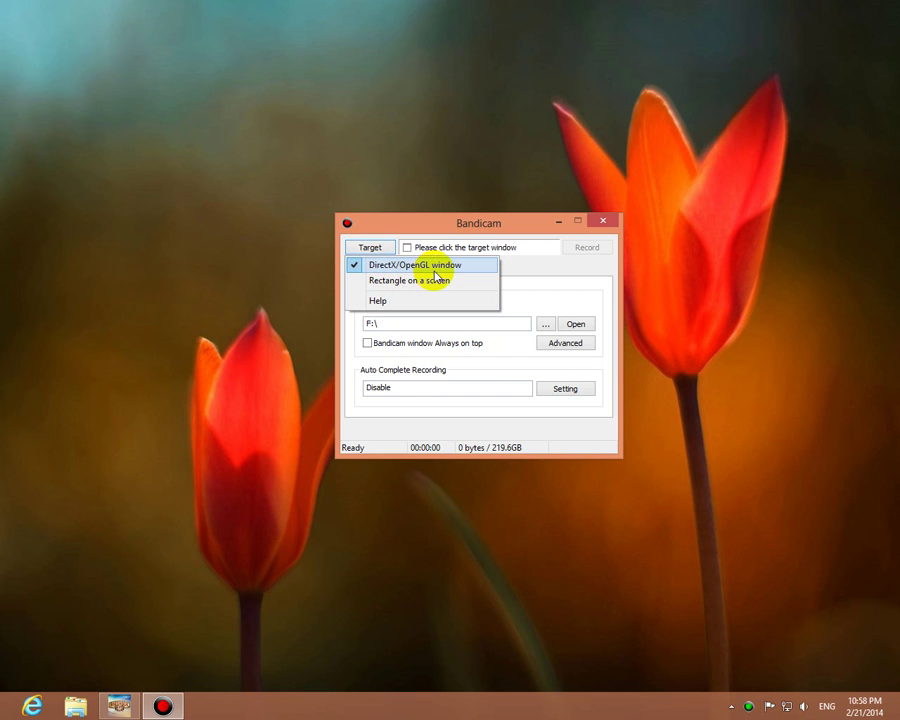
pyautogui.click(197, 639)
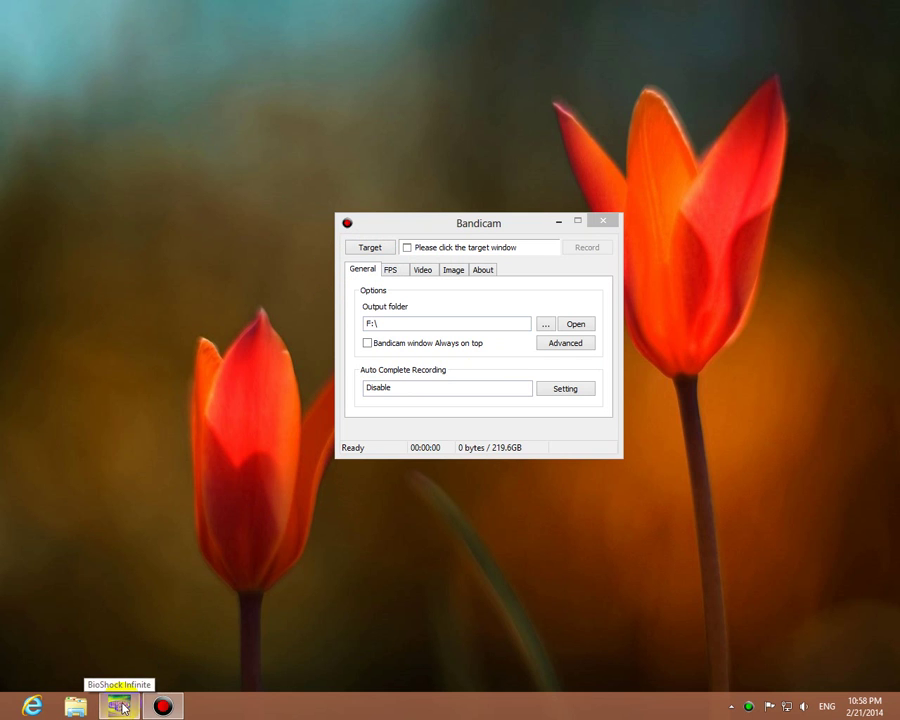
pyautogui.click(120, 707)
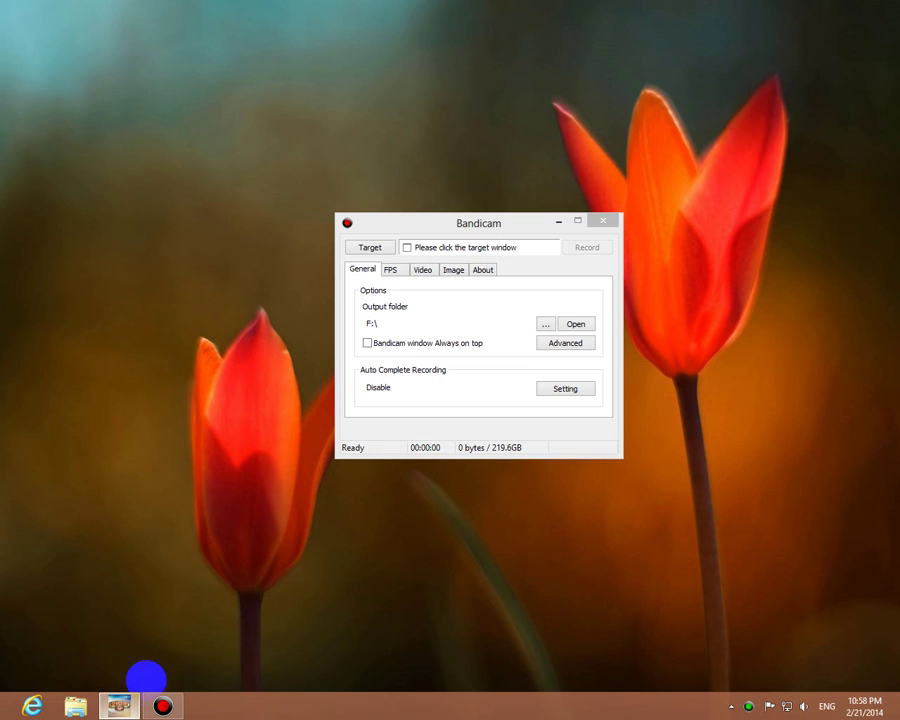
pyautogui.click(181, 360)
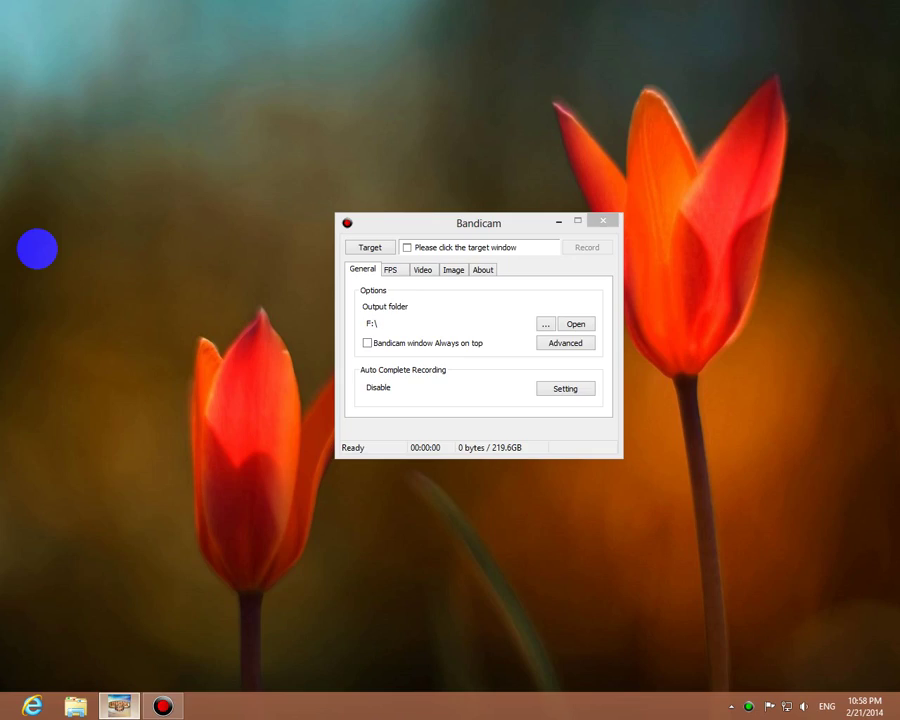
pyautogui.hotkey('alt', 'Tab')
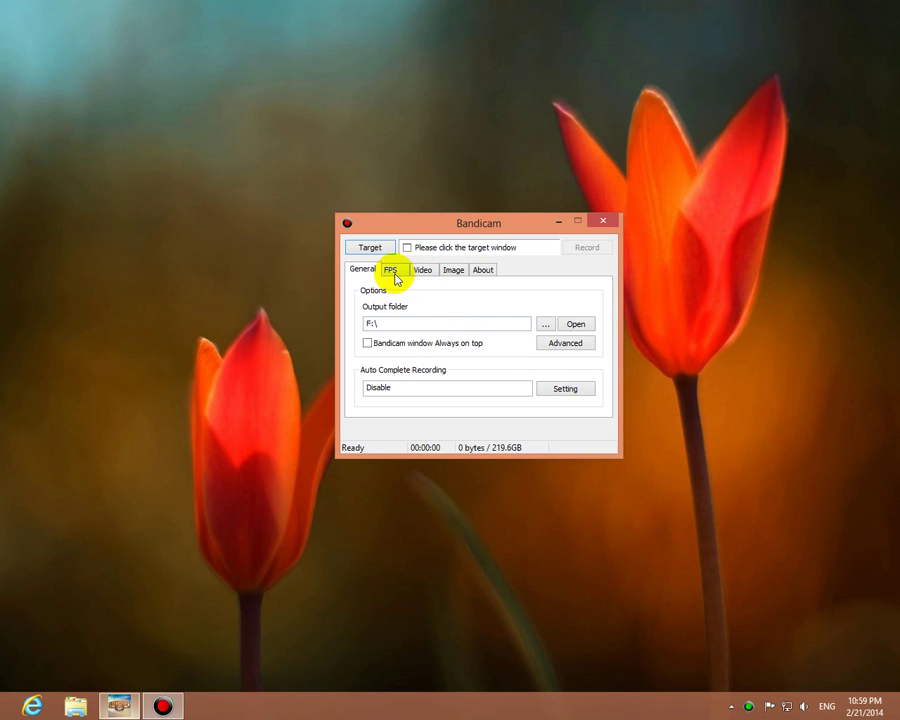
# - Cycle through the FPS and General tabs, ending on Video settings (LAGS, full size, 30 fps)
pyautogui.click(391, 270)
pyautogui.click(395, 318)
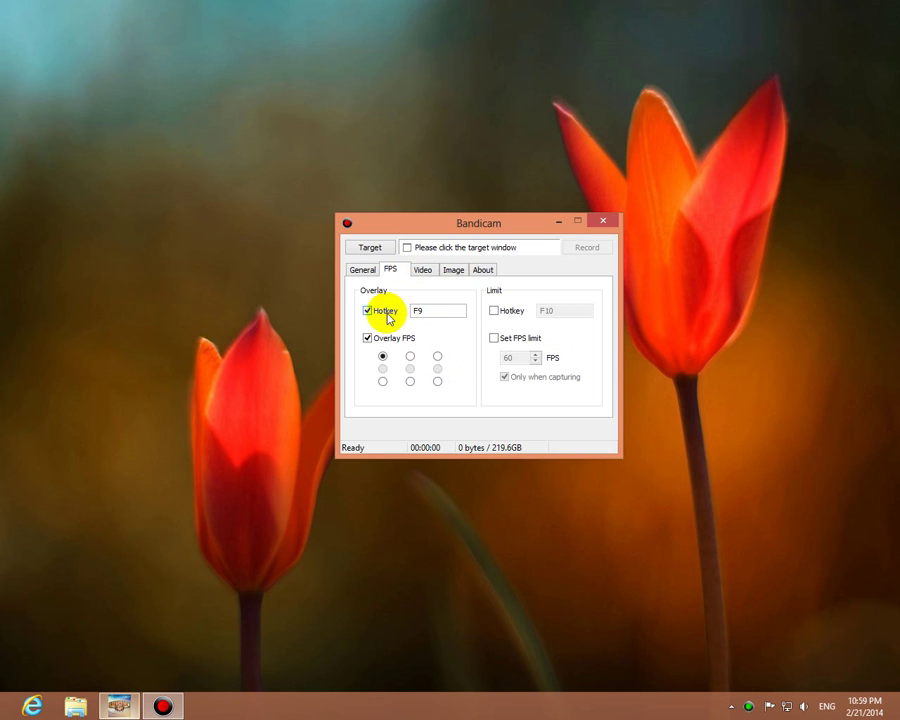
pyautogui.click(363, 271)
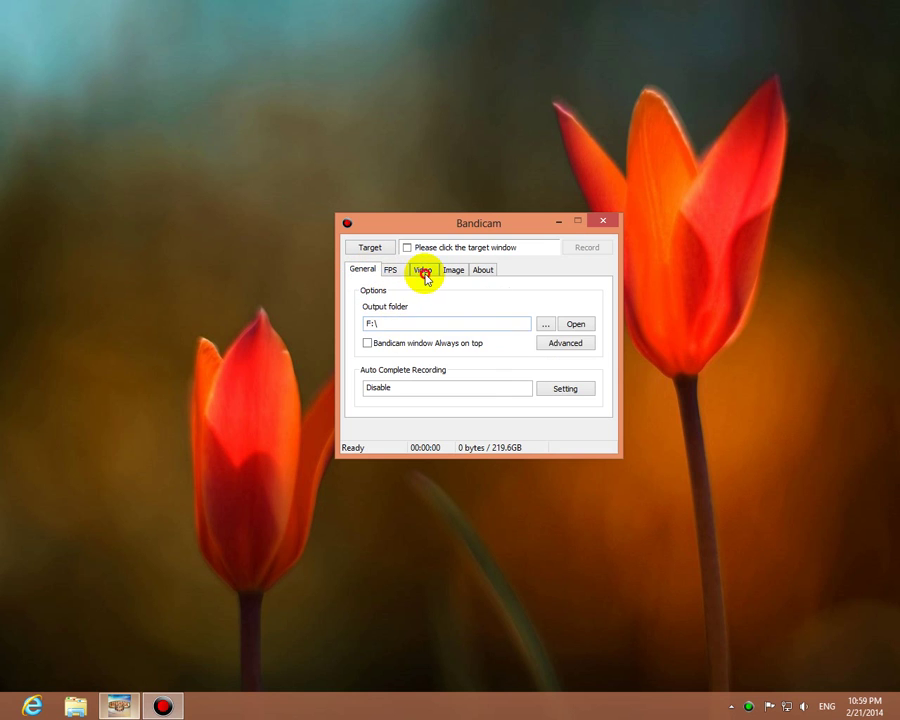
pyautogui.click(424, 272)
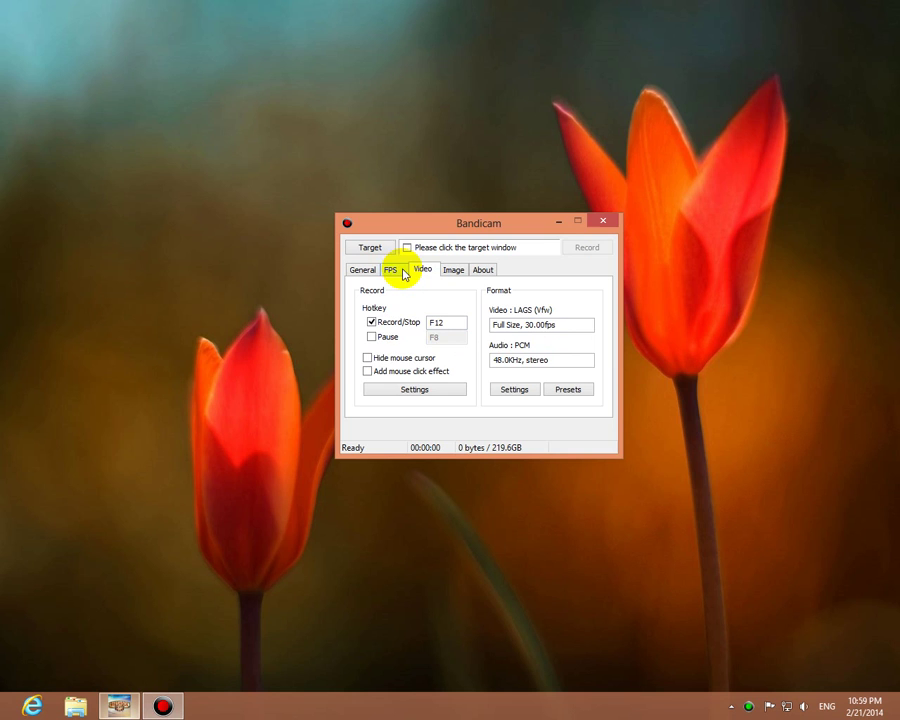
pyautogui.click(398, 273)
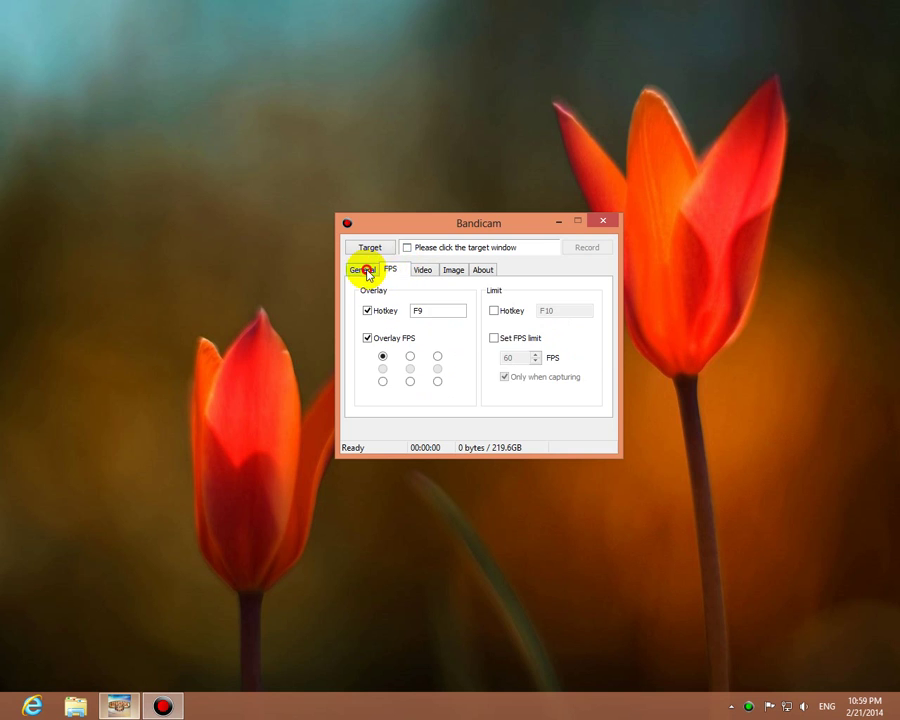
pyautogui.click(362, 270)
pyautogui.click(424, 271)
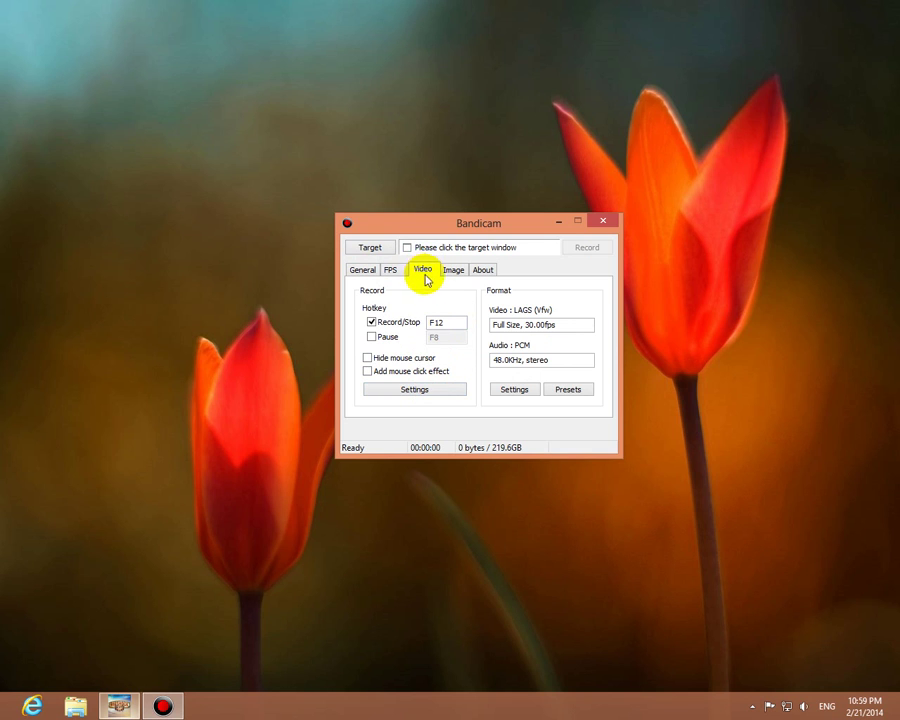
pyautogui.click(420, 393)
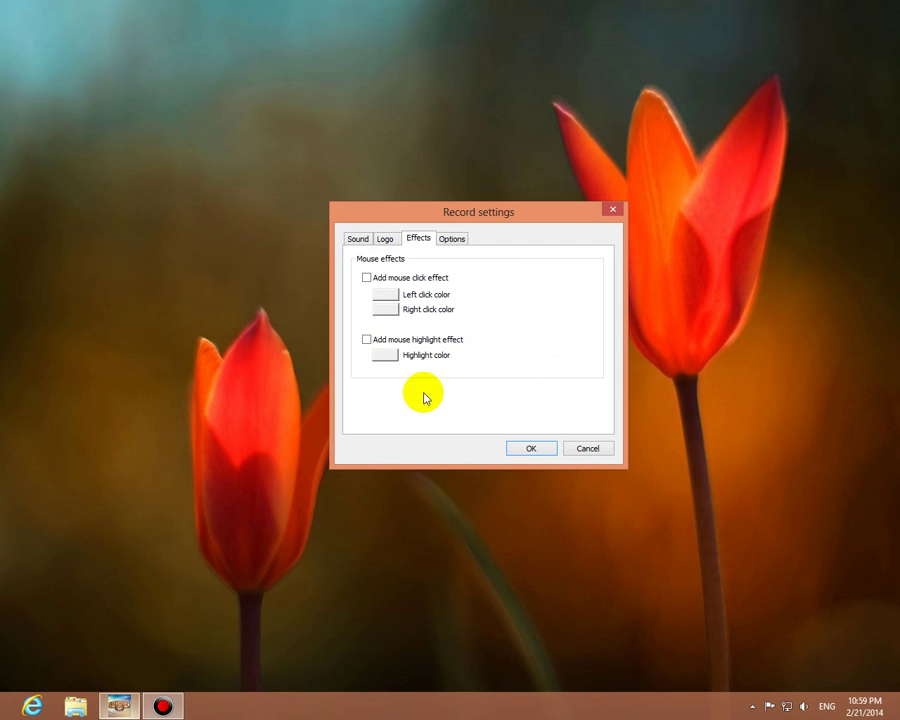
pyautogui.click(352, 243)
pyautogui.click(428, 325)
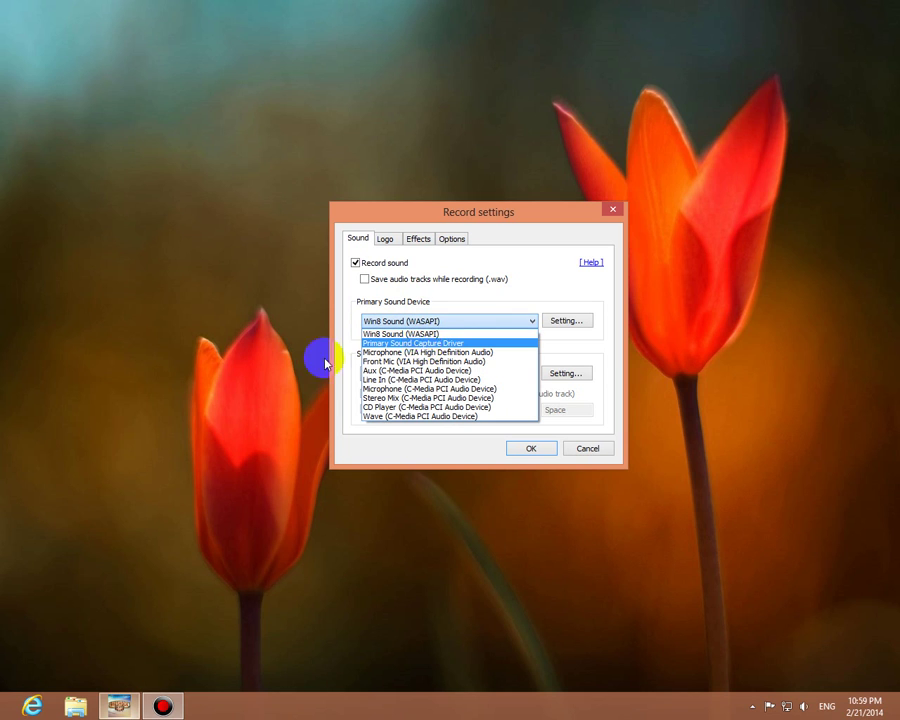
pyautogui.click(370, 333)
pyautogui.click(386, 324)
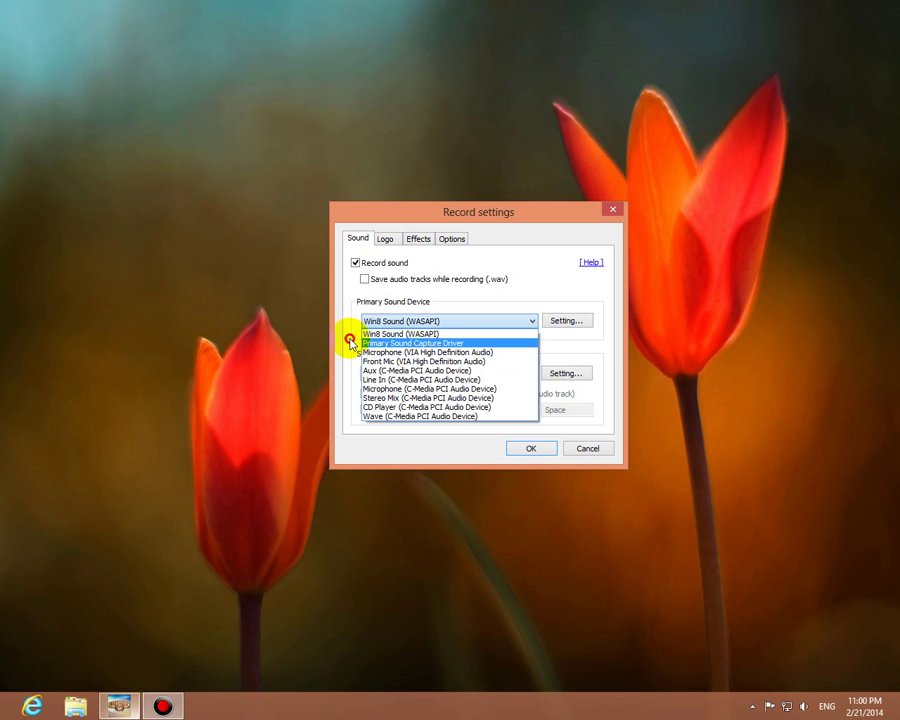
pyautogui.click(360, 336)
pyautogui.click(576, 448)
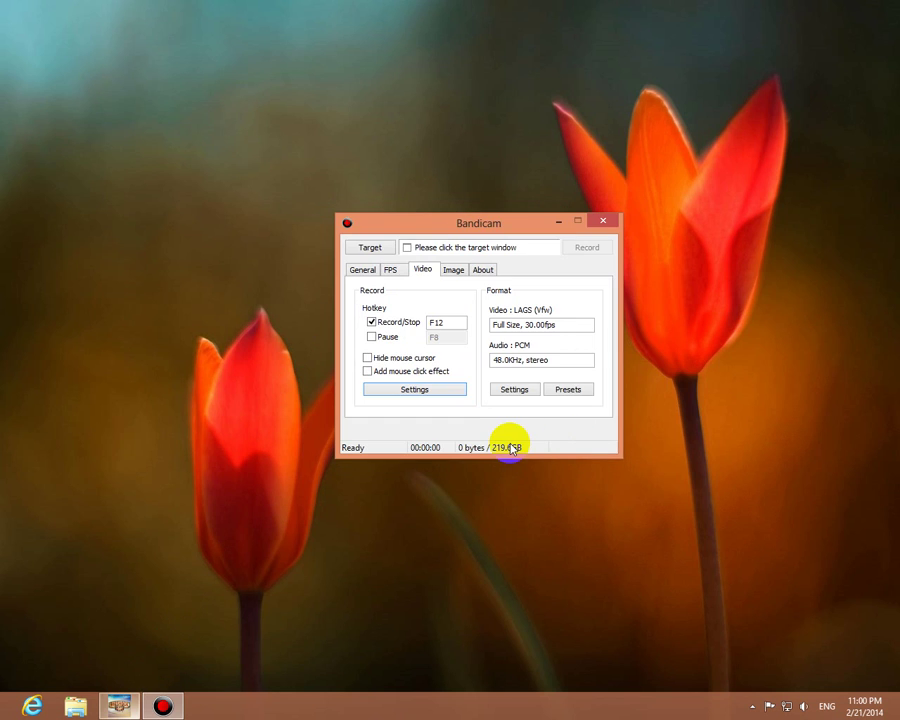
# - In Format settings, keep the audio as PCM stereo
pyautogui.click(529, 398)
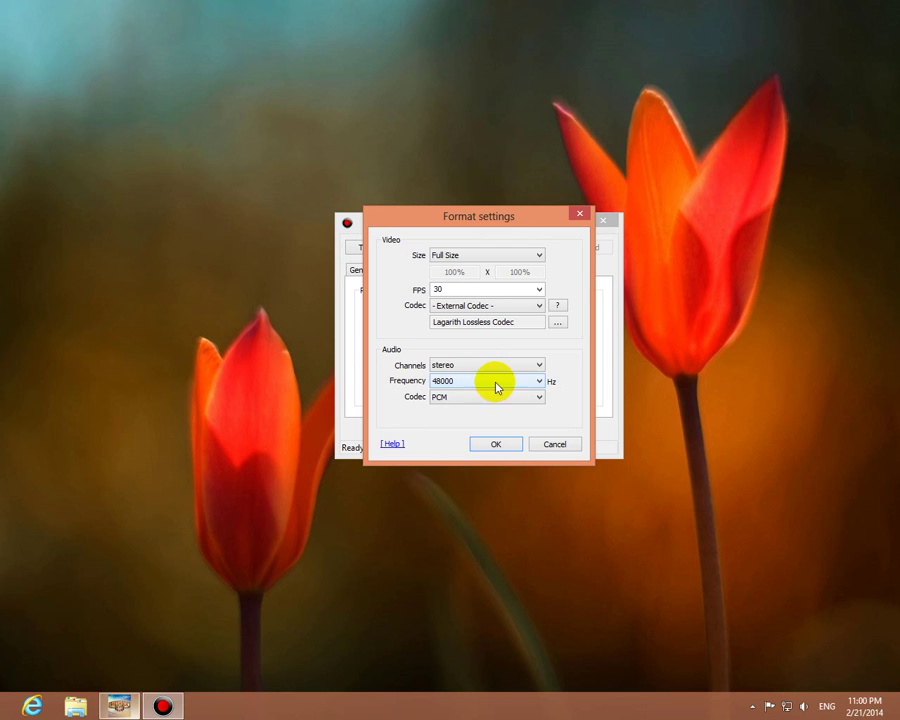
pyautogui.click(505, 366)
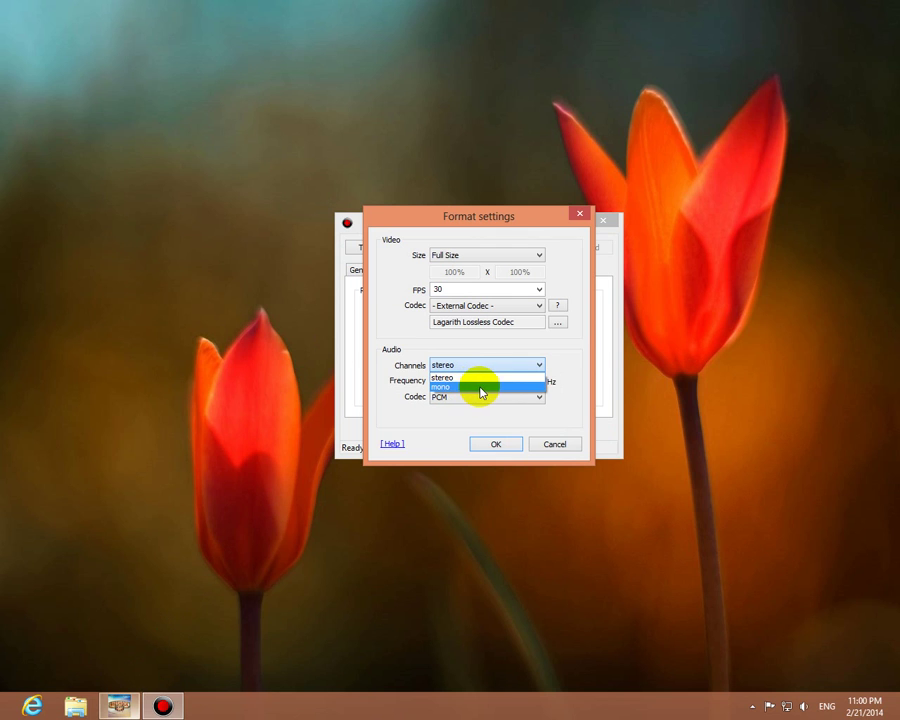
pyautogui.click(586, 371)
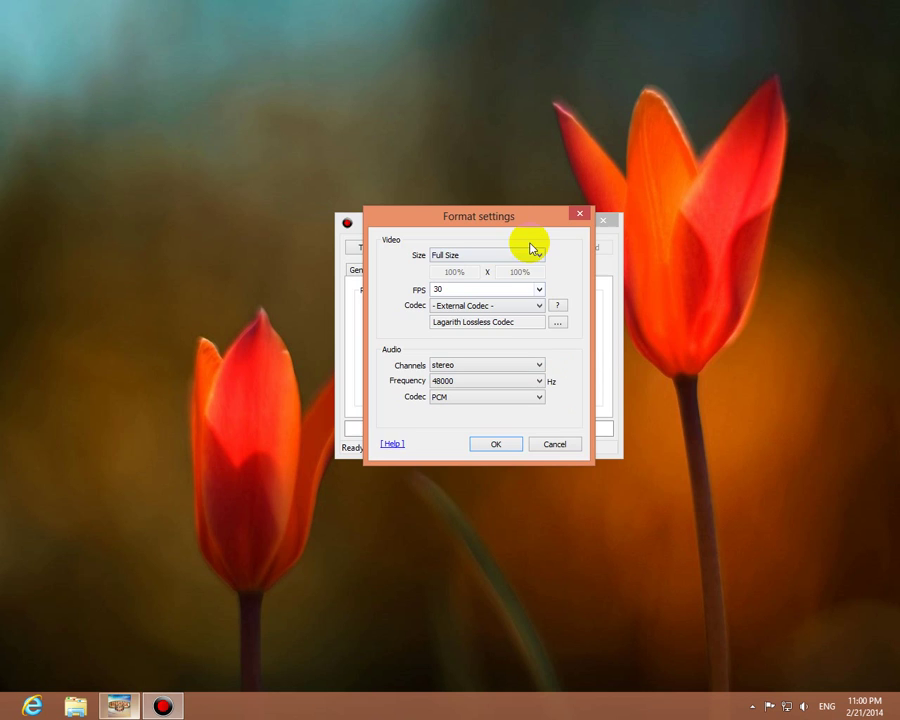
pyautogui.moveTo(528, 225); pyautogui.dragTo(665, 297)
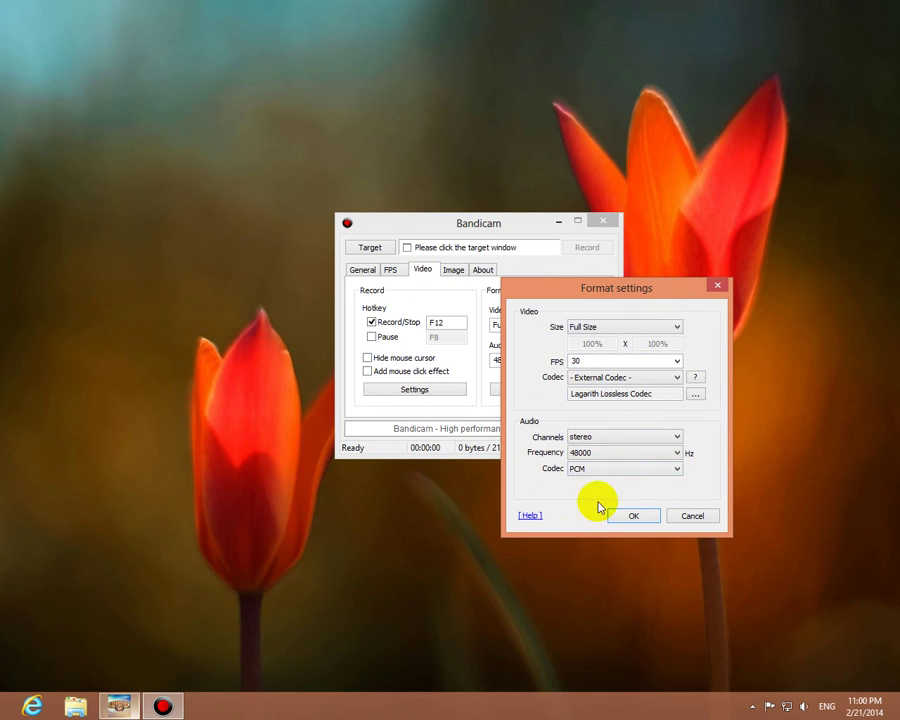
pyautogui.click(677, 470)
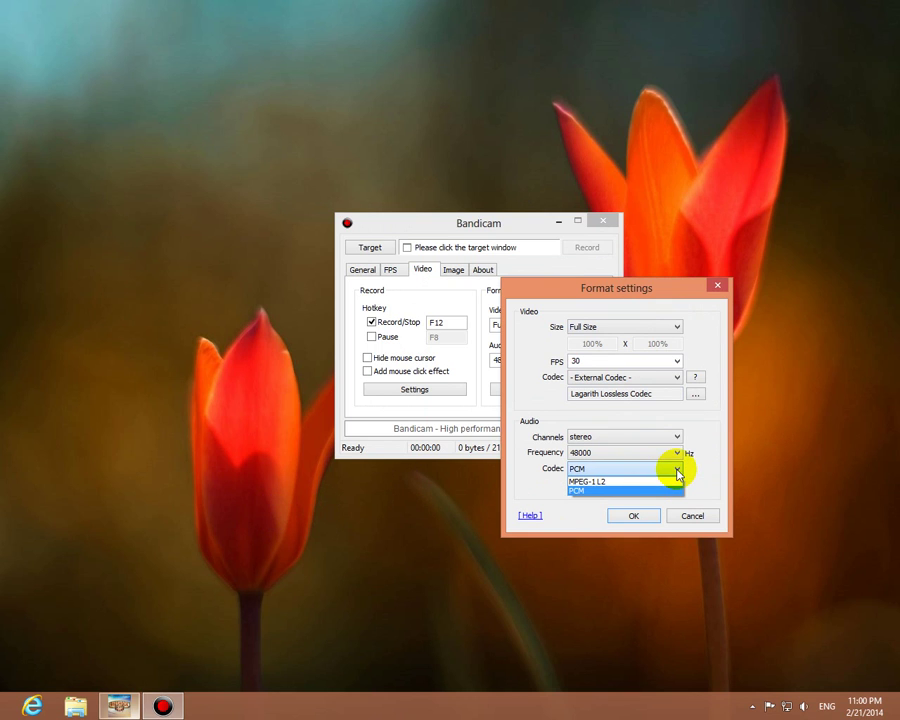
pyautogui.click(582, 491)
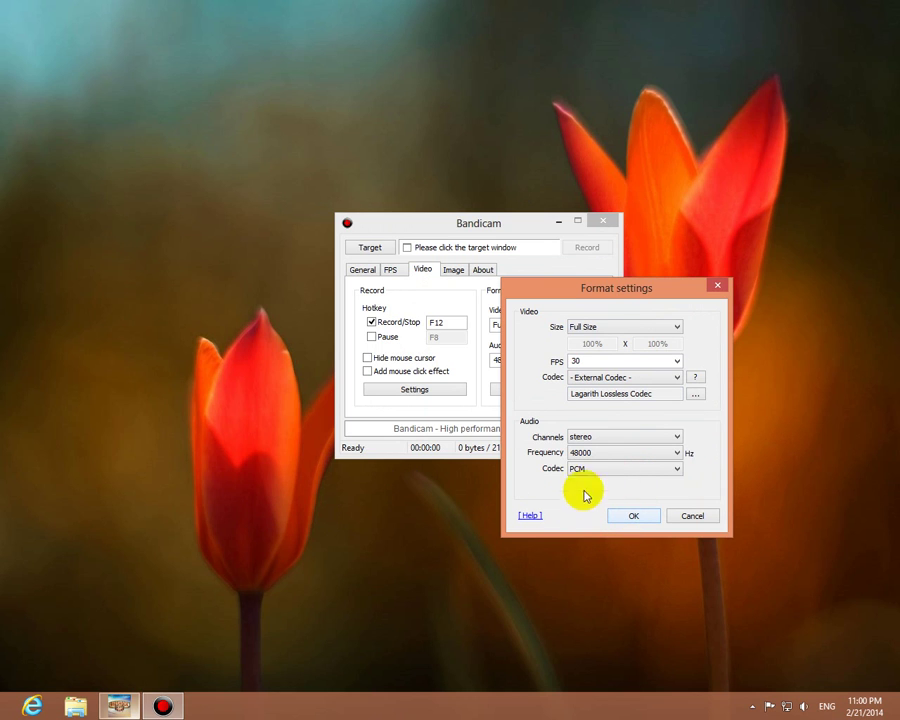
# - Keep the Lagarith Lossless video codec at full size and 30 fps, and confirm with OK
pyautogui.click(675, 377)
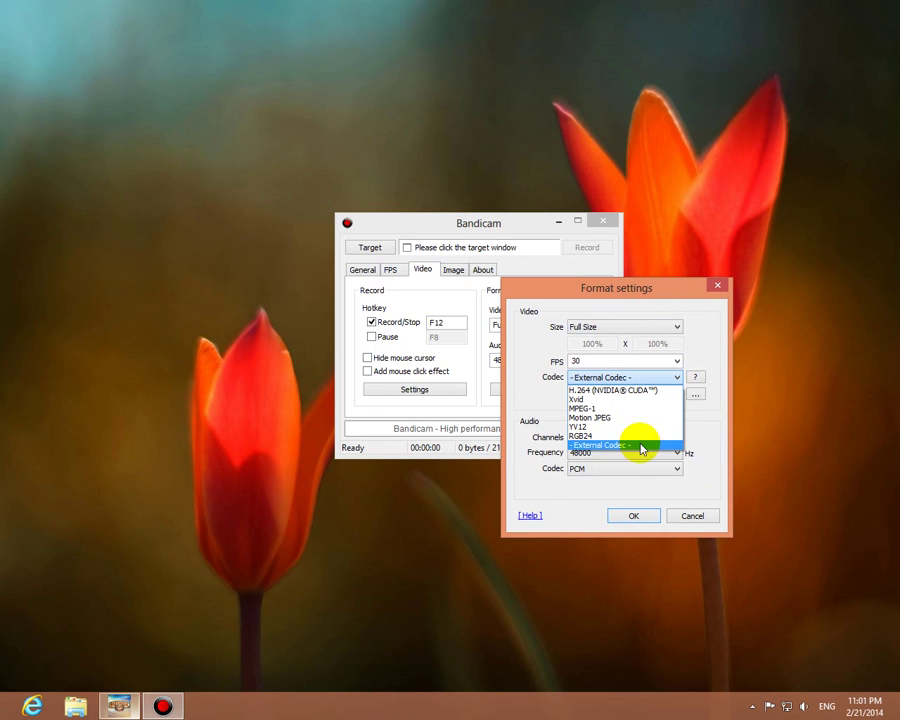
pyautogui.click(710, 420)
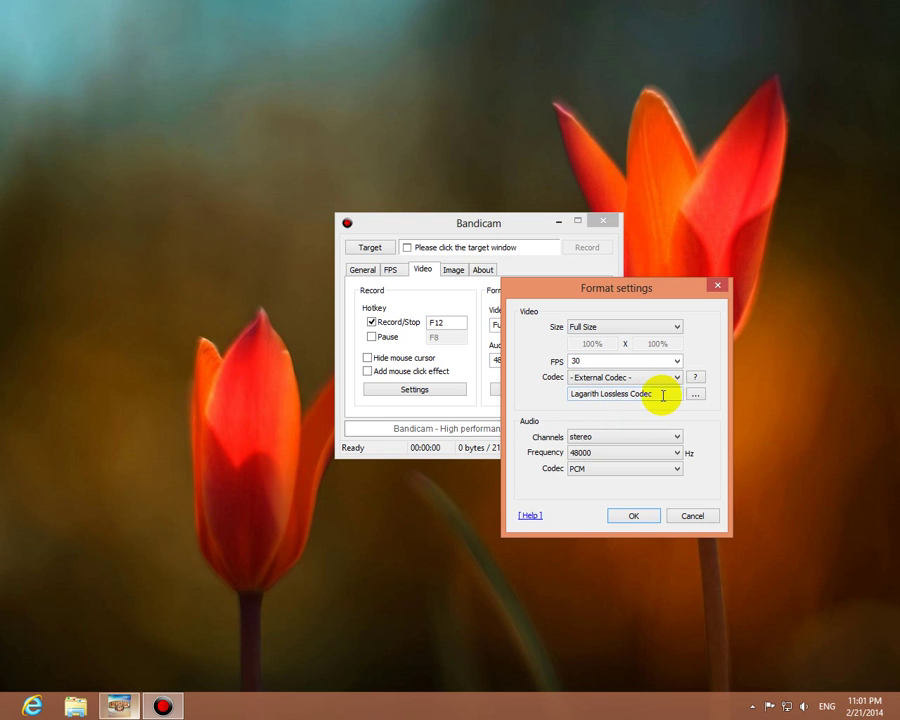
pyautogui.doubleClick(607, 394)
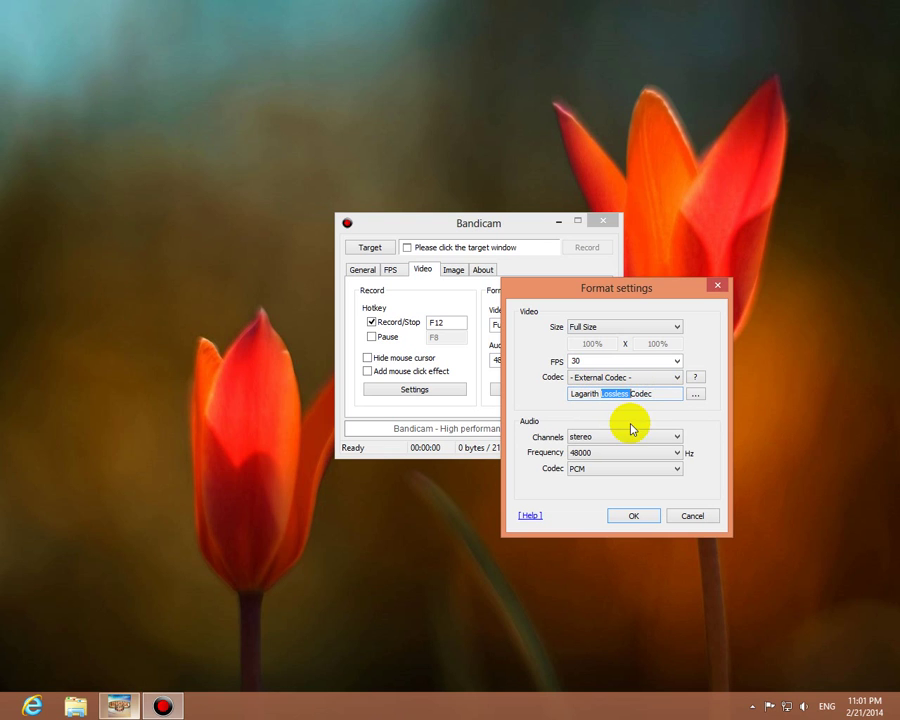
pyautogui.click(653, 393)
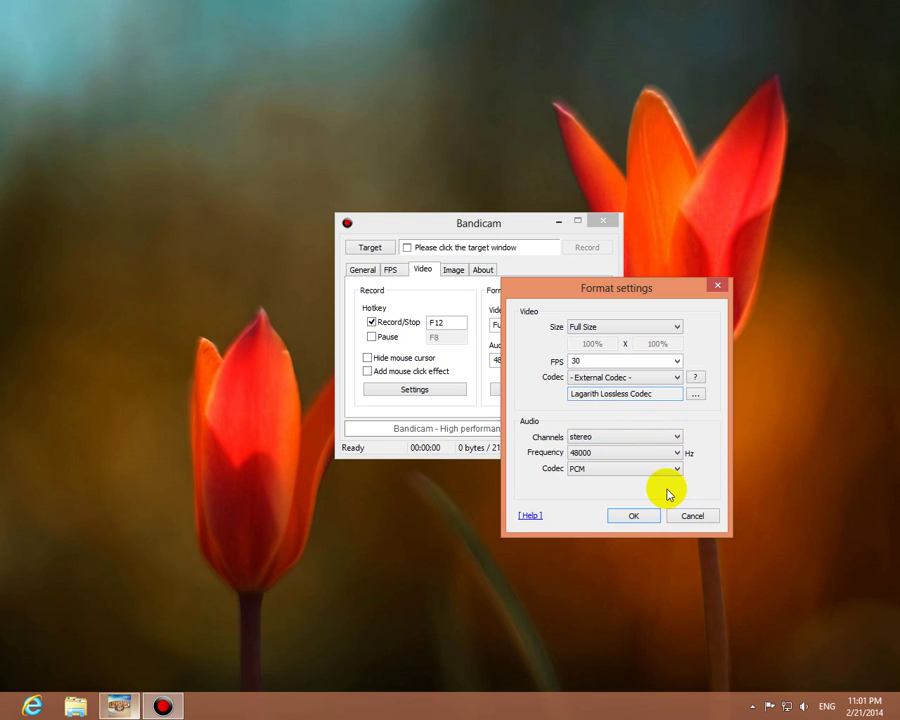
pyautogui.click(631, 515)
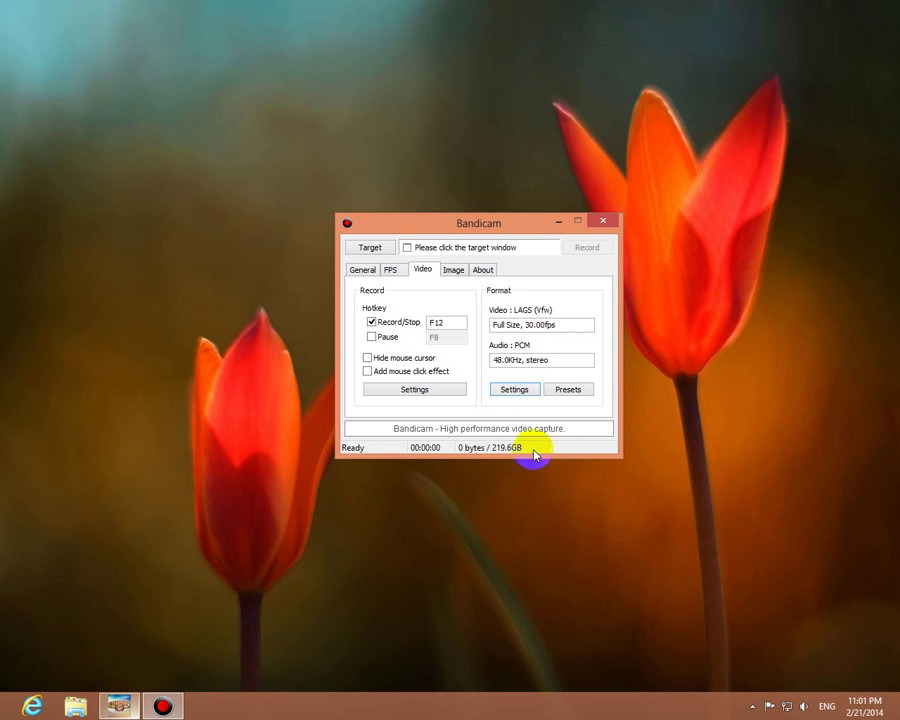
# - Show the FPS settings and place the FPS overlay at the top-left position
pyautogui.click(456, 273)
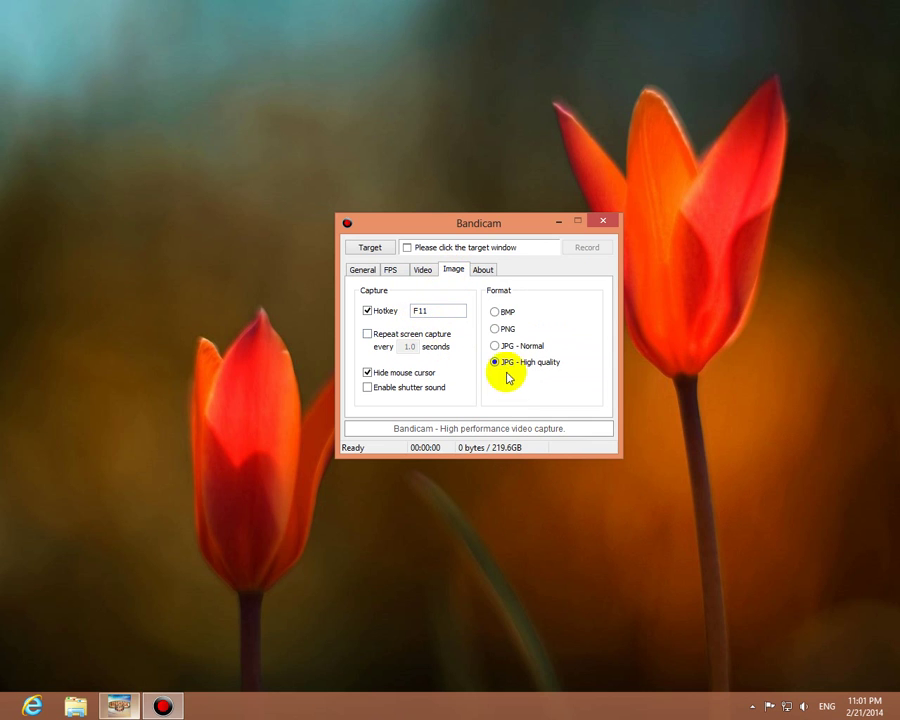
pyautogui.click(399, 272)
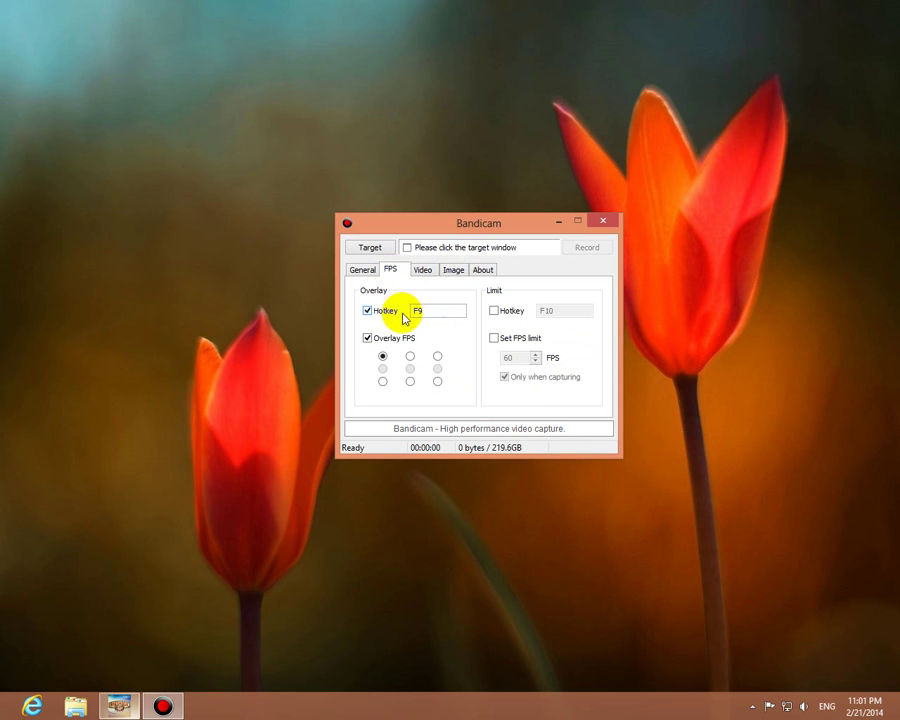
pyautogui.click(428, 311)
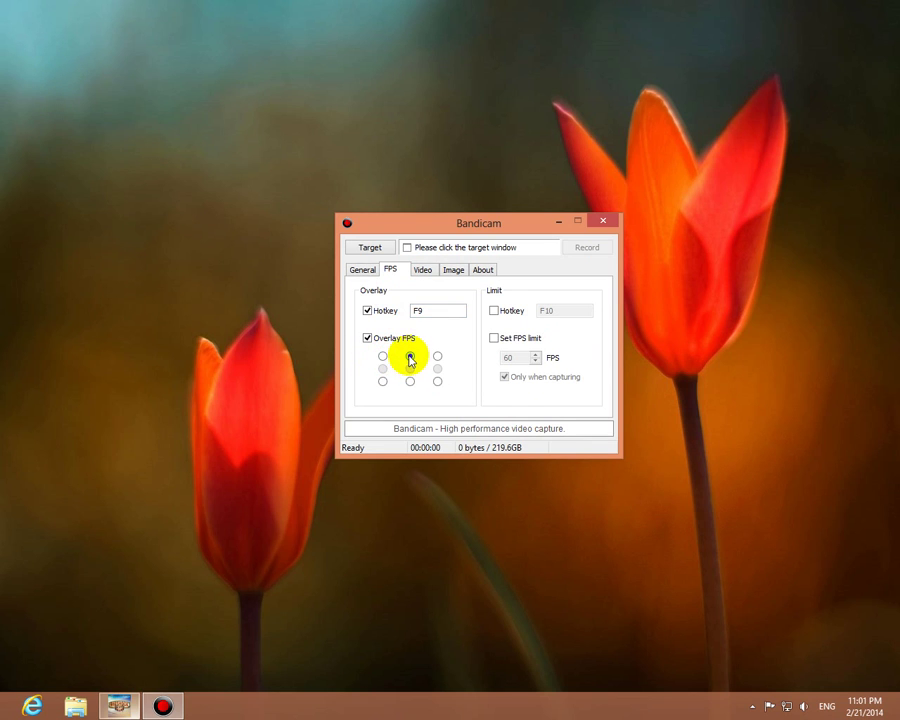
pyautogui.click(382, 356)
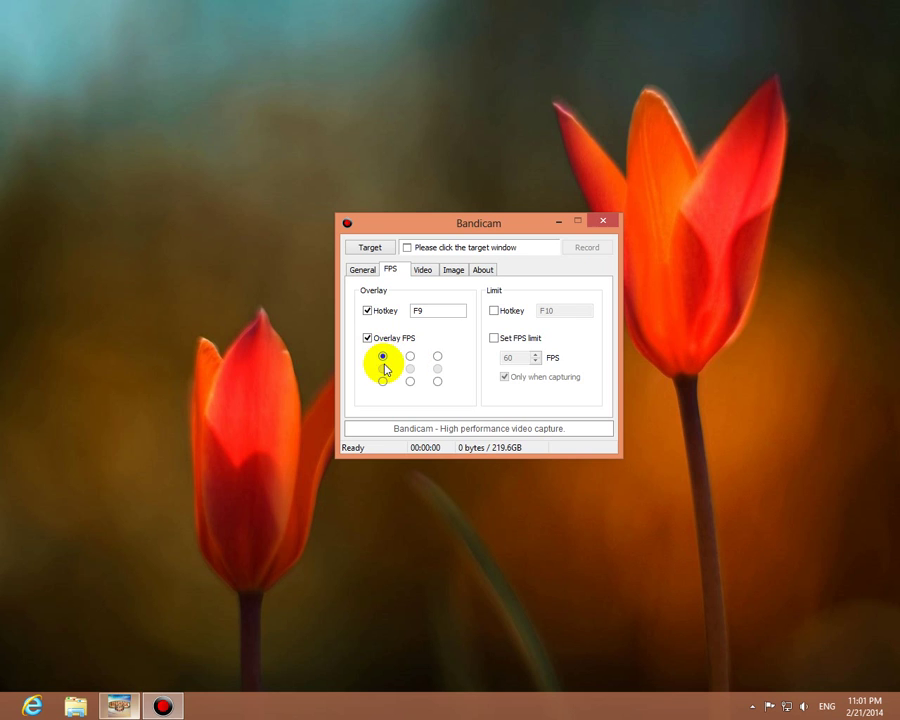
# - Return to General settings and check that the output folder reads F:\
pyautogui.click(366, 270)
pyautogui.doubleClick(389, 322)
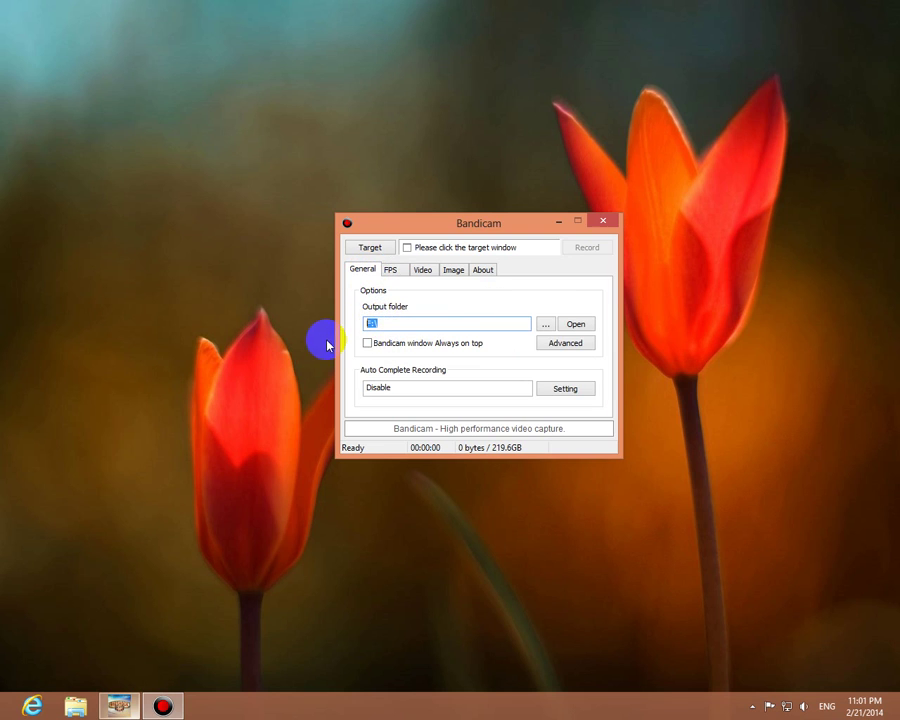
pyautogui.click(392, 325)
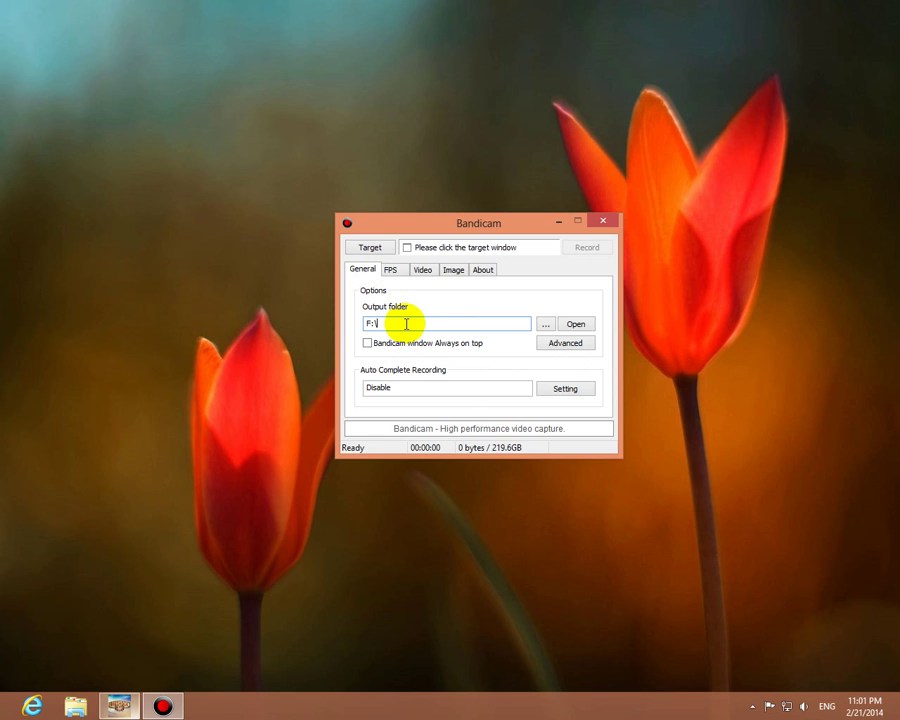
pyautogui.moveTo(405, 323); pyautogui.dragTo(307, 325)
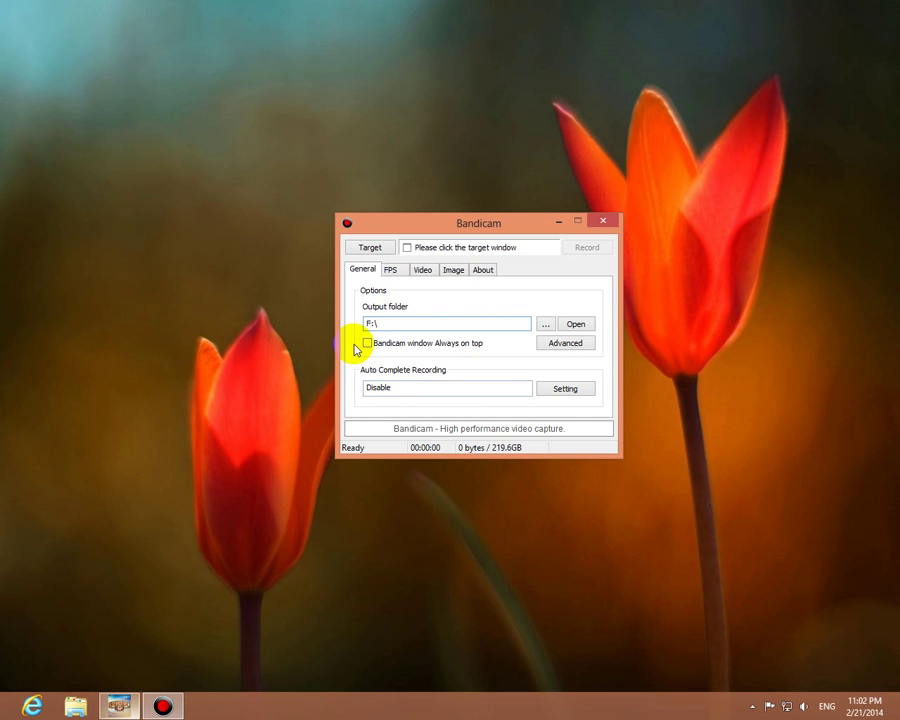
pyautogui.moveTo(364, 324); pyautogui.dragTo(400, 321)
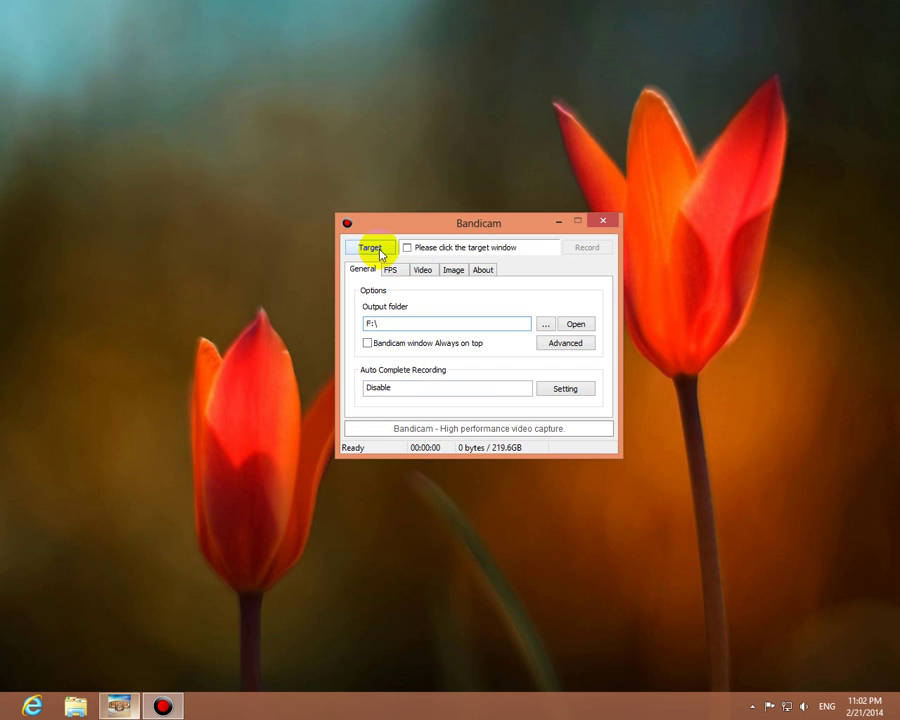
pyautogui.click(379, 252)
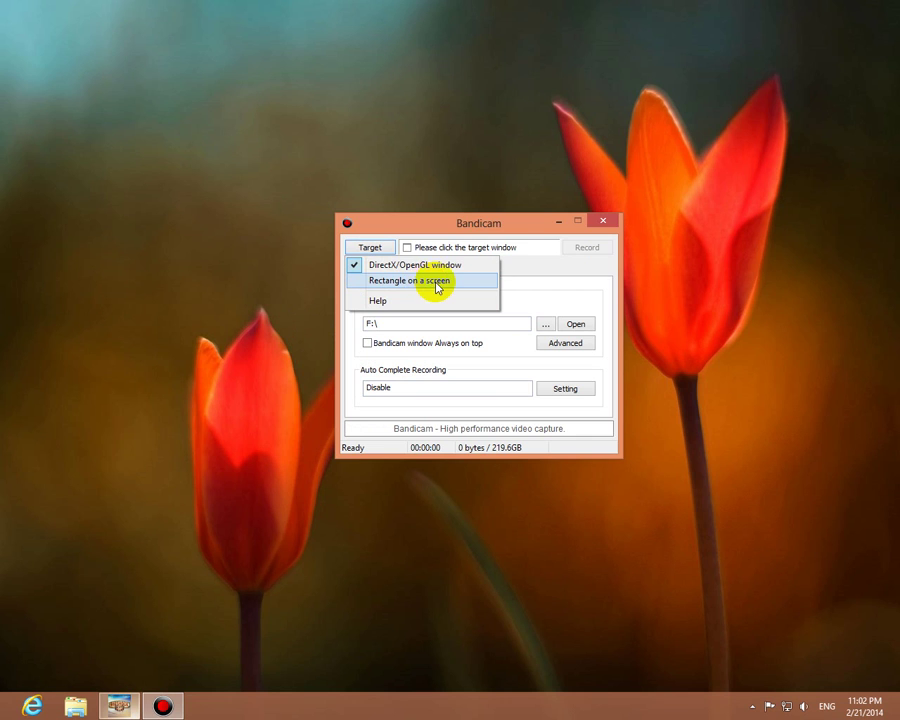
# - Set the capture target to a screen rectangle sized Full Screen 1280x1024
pyautogui.click(437, 289)
pyautogui.moveTo(385, 227)
pyautogui.mouseDown()
pyautogui.moveTo(280, 126)
pyautogui.moveTo(215, 124)
pyautogui.mouseUp()
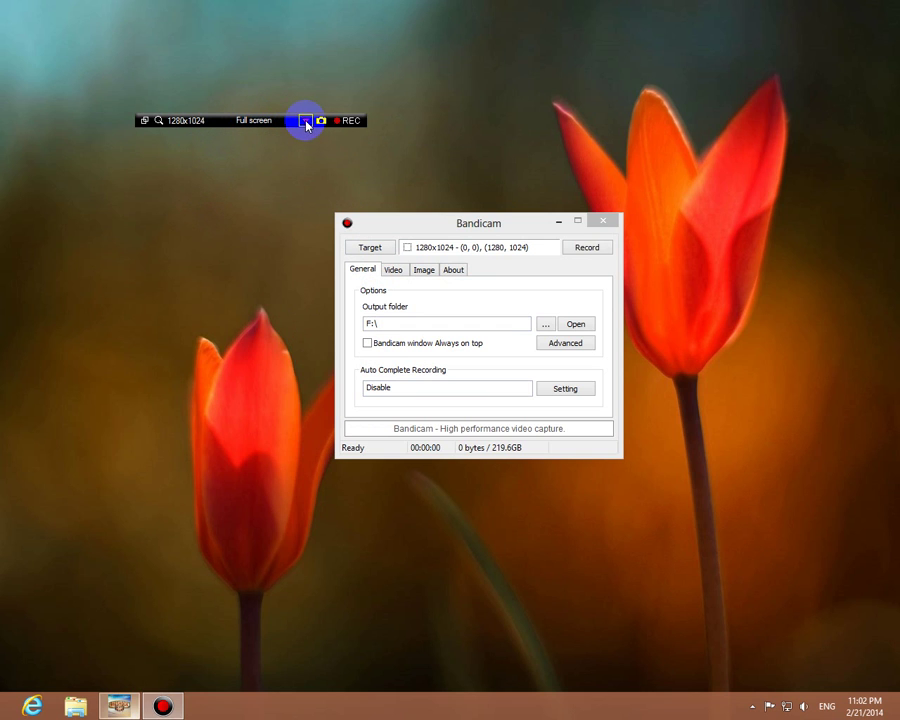
pyautogui.click(305, 122)
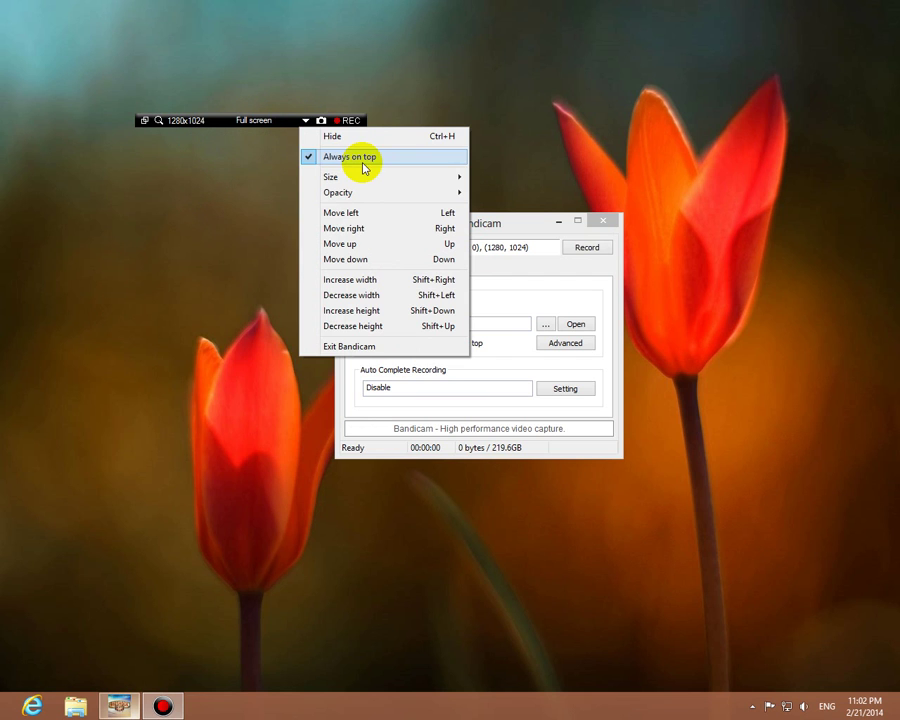
pyautogui.click(200, 122)
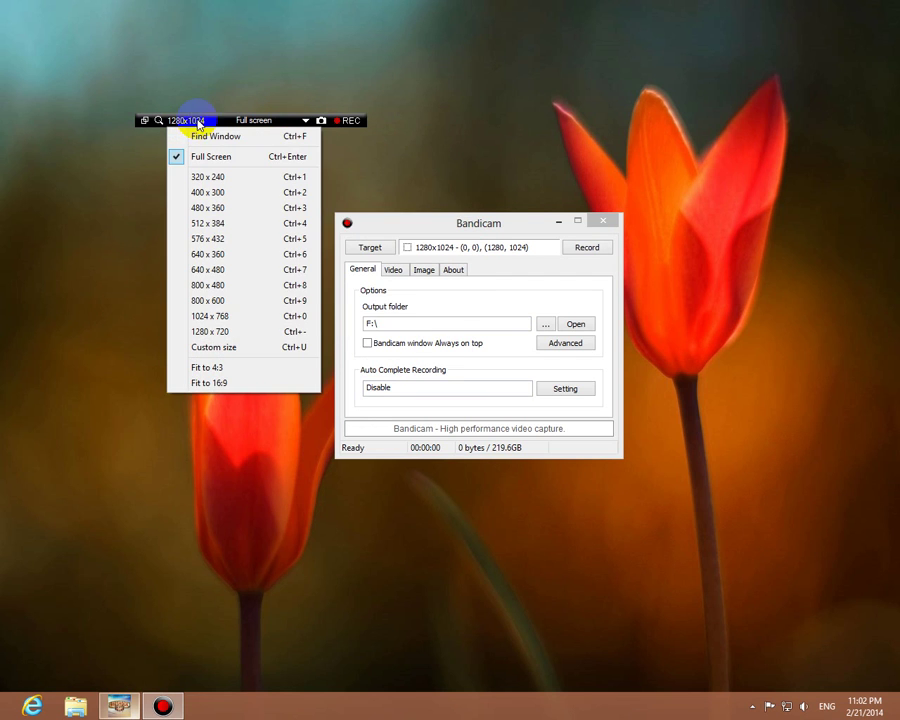
pyautogui.click(192, 123)
pyautogui.click(190, 123)
pyautogui.click(185, 125)
pyautogui.click(224, 163)
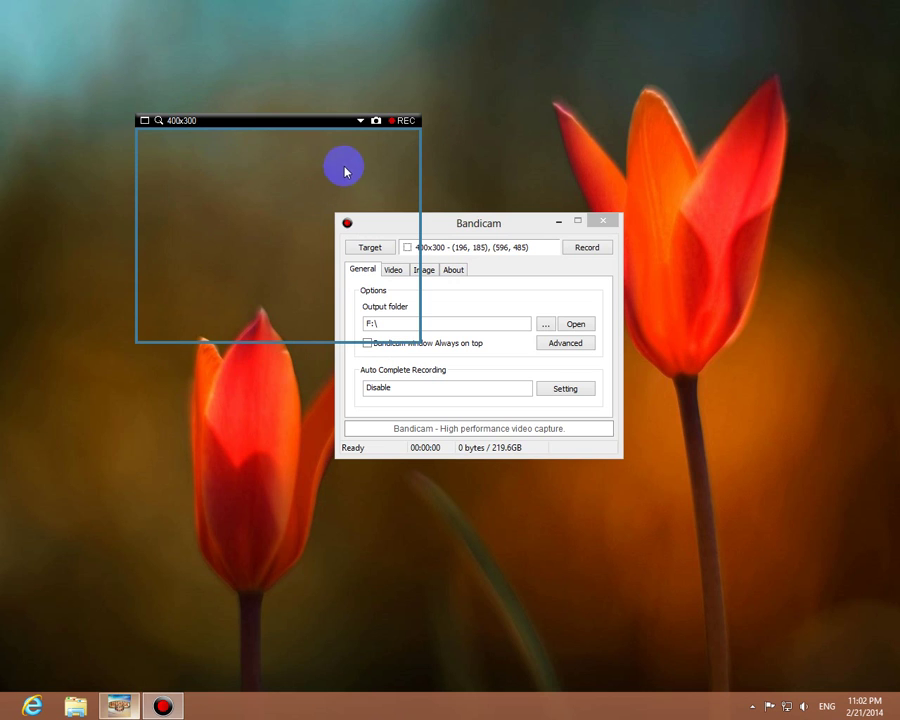
pyautogui.click(182, 120)
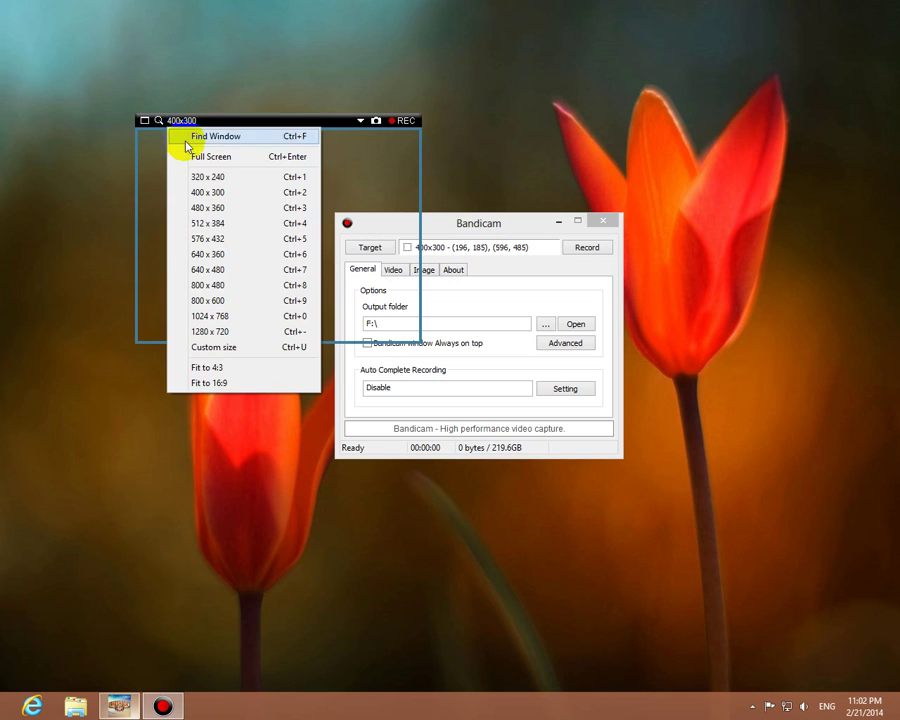
pyautogui.click(233, 160)
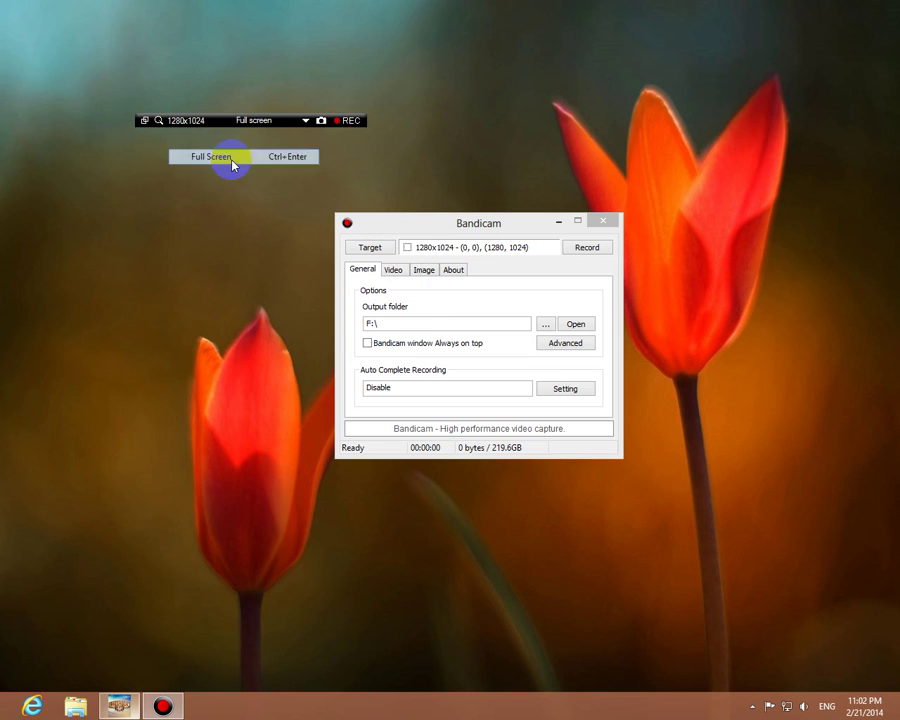
pyautogui.click(306, 121)
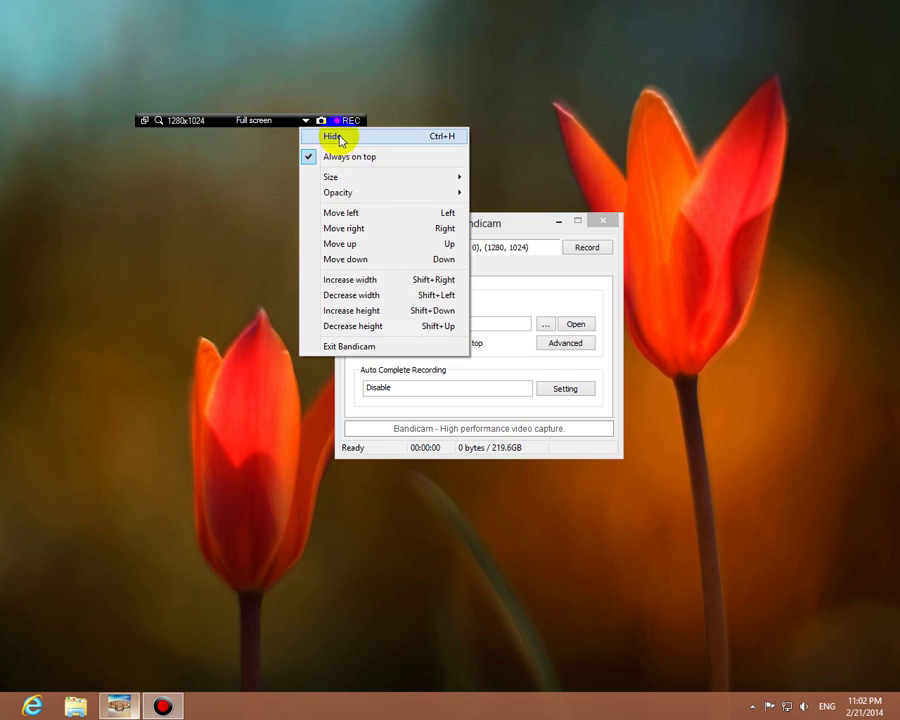
# - Hide the capture toolbar and check the hidden notification-area icons
pyautogui.click(347, 141)
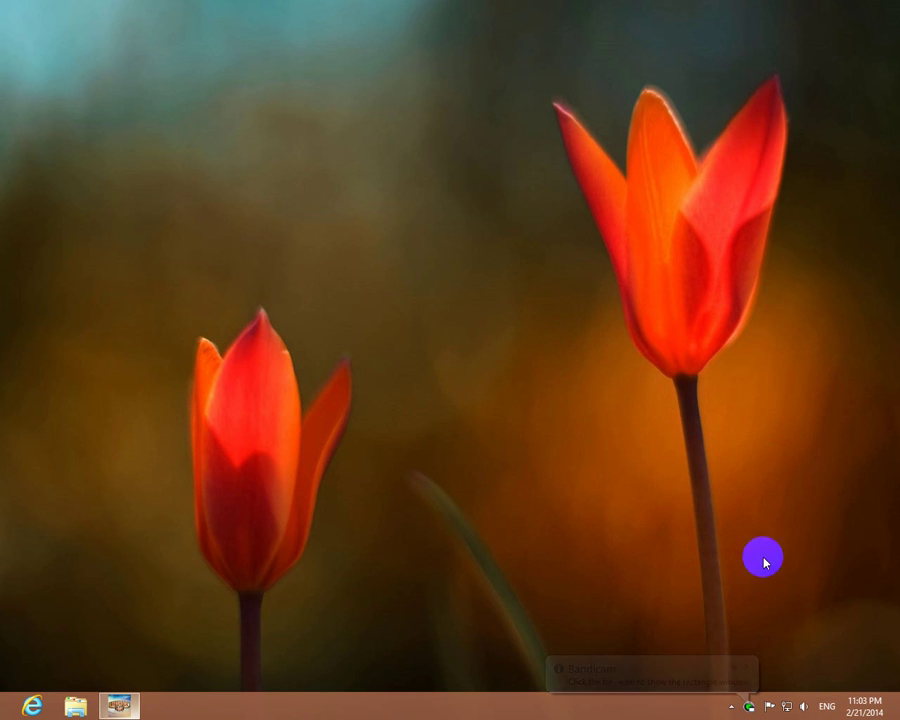
pyautogui.click(753, 709)
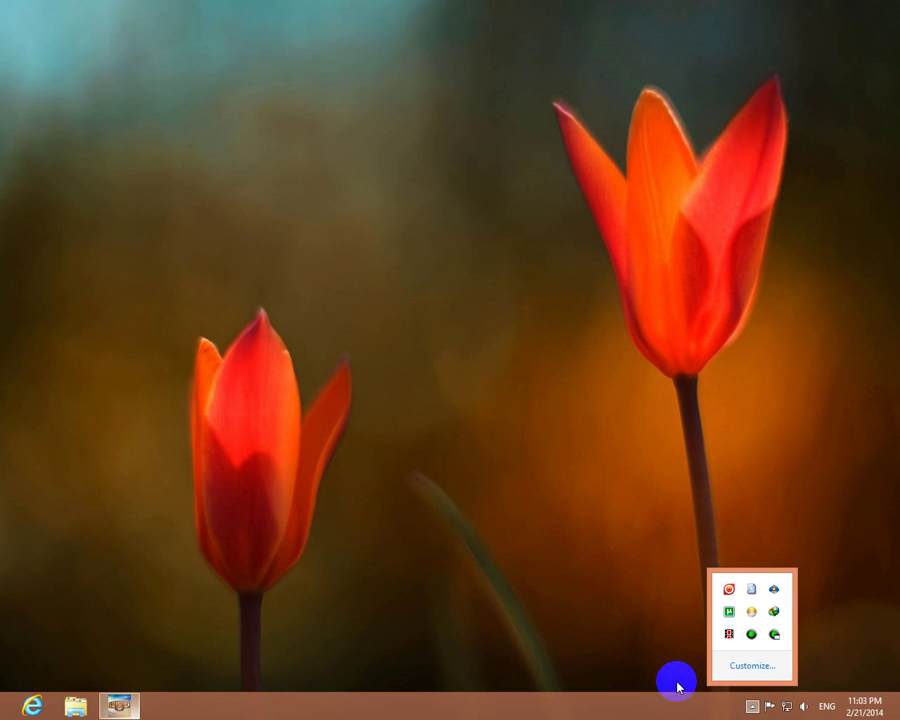
pyautogui.click(752, 642)
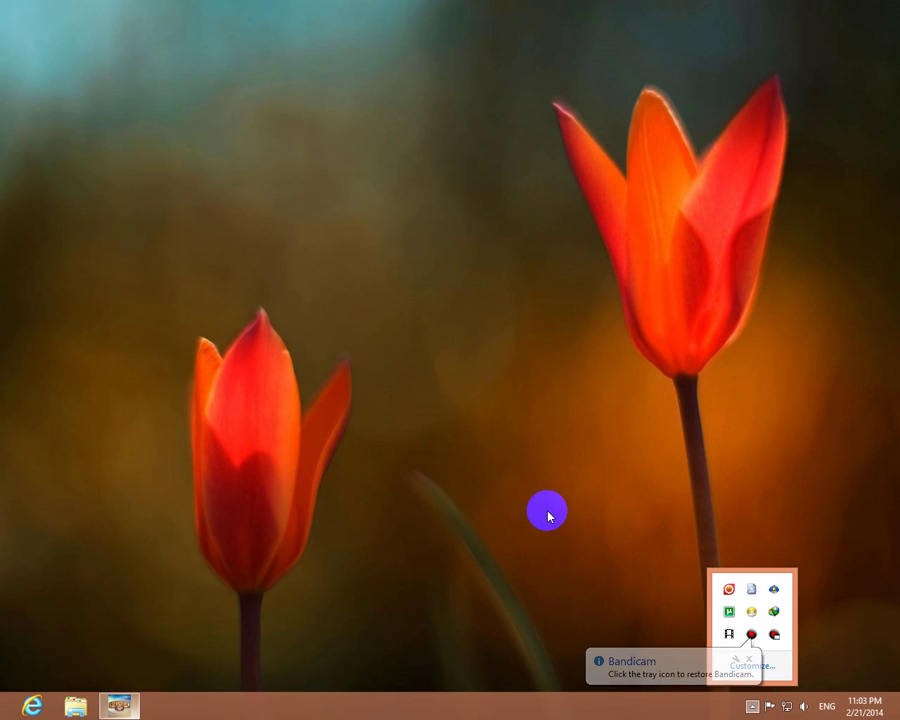
pyautogui.click(381, 346)
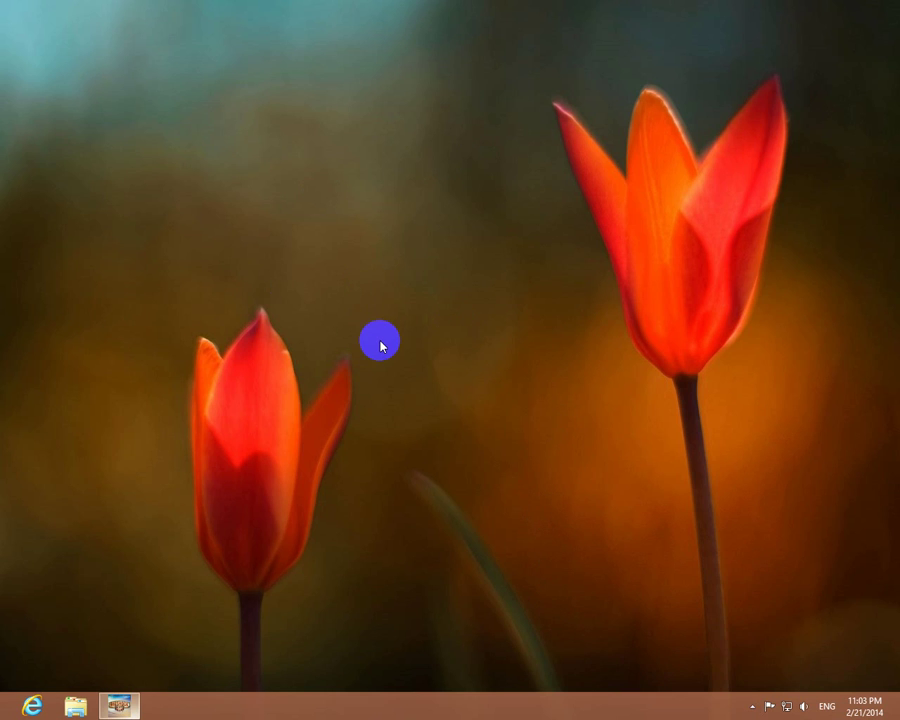
pyautogui.click(752, 709)
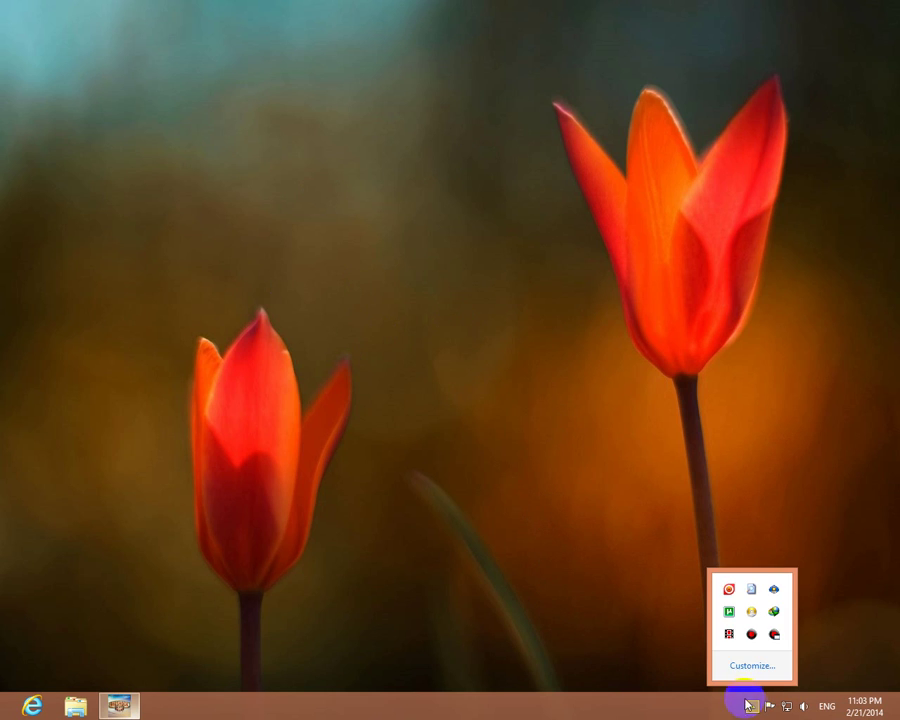
pyautogui.click(615, 603)
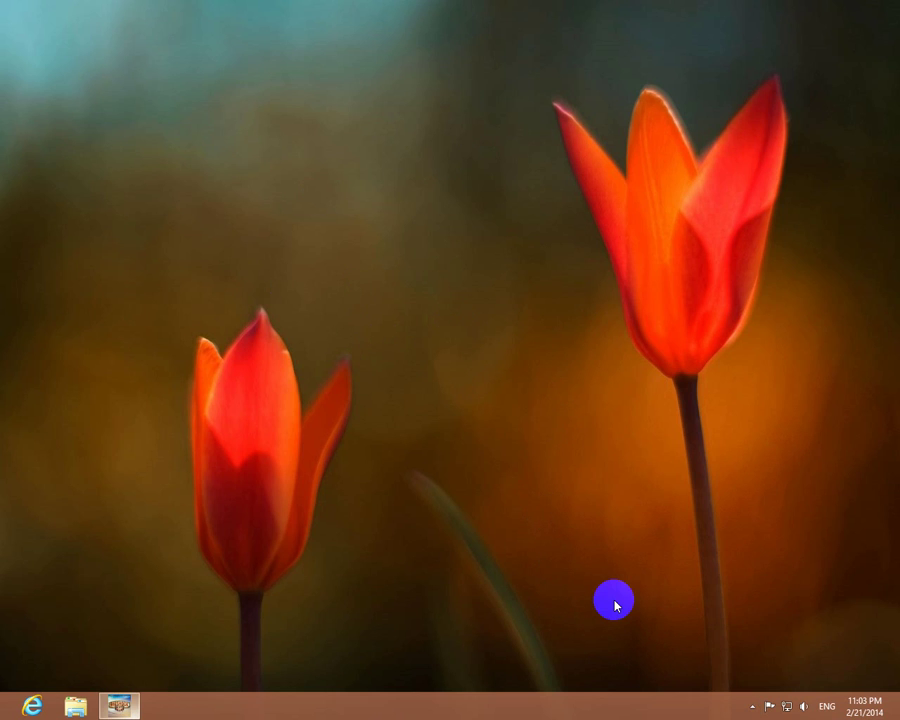
pyautogui.click(752, 707)
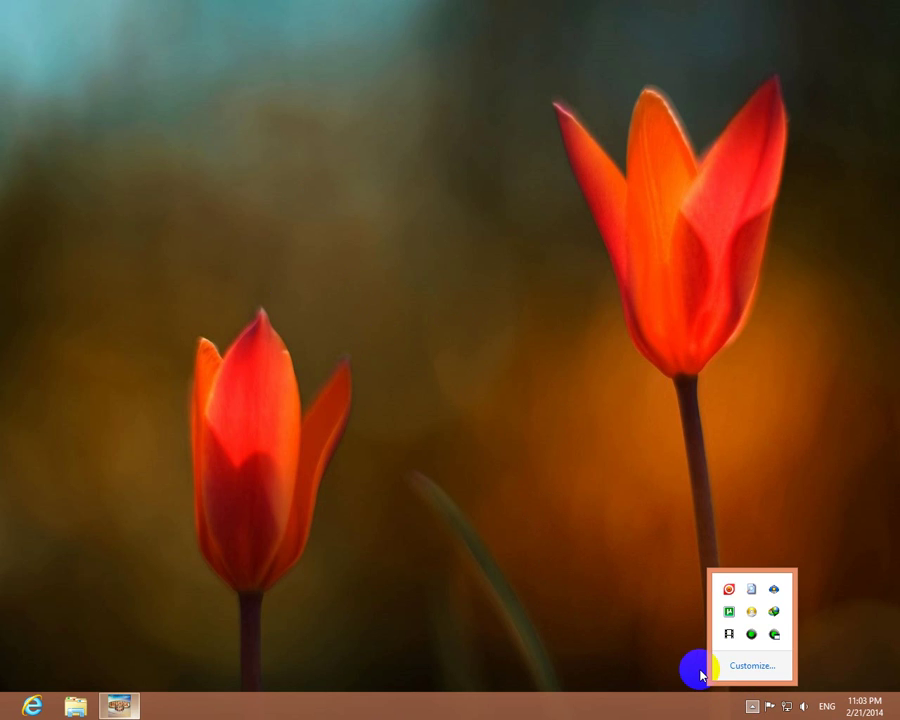
pyautogui.click(701, 676)
pyautogui.click(752, 707)
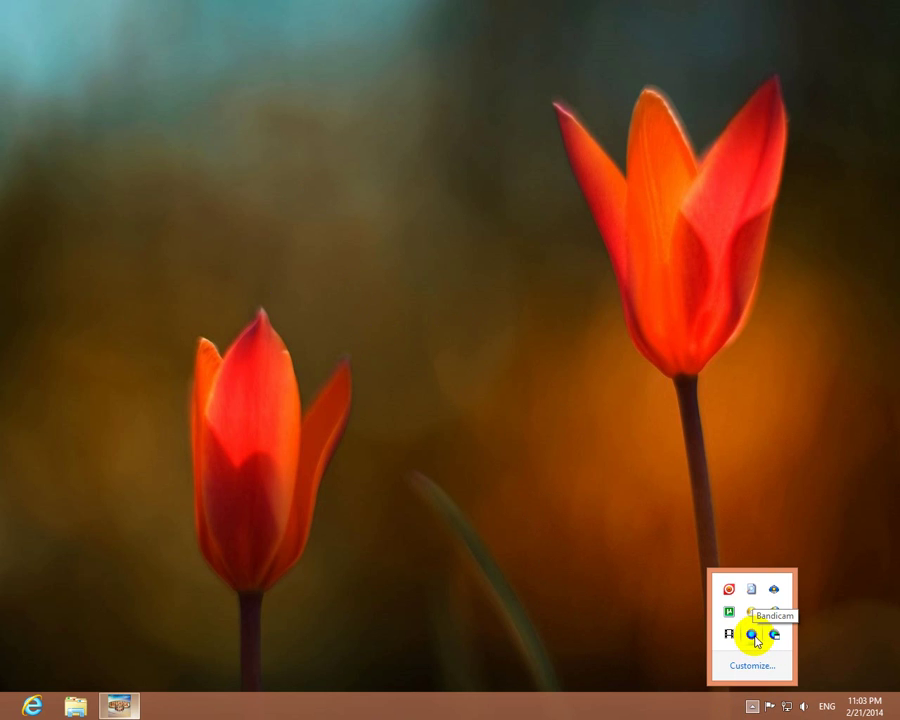
pyautogui.click(561, 548)
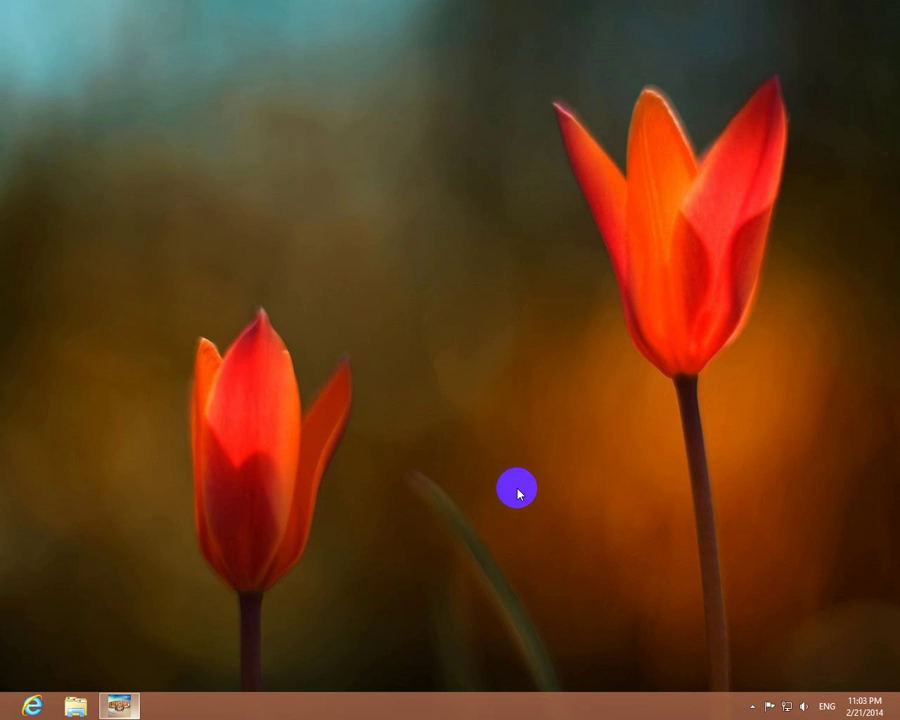
# - Open drive F: in File Explorer and play the captured bandicam AVI
pyautogui.press('super+e')
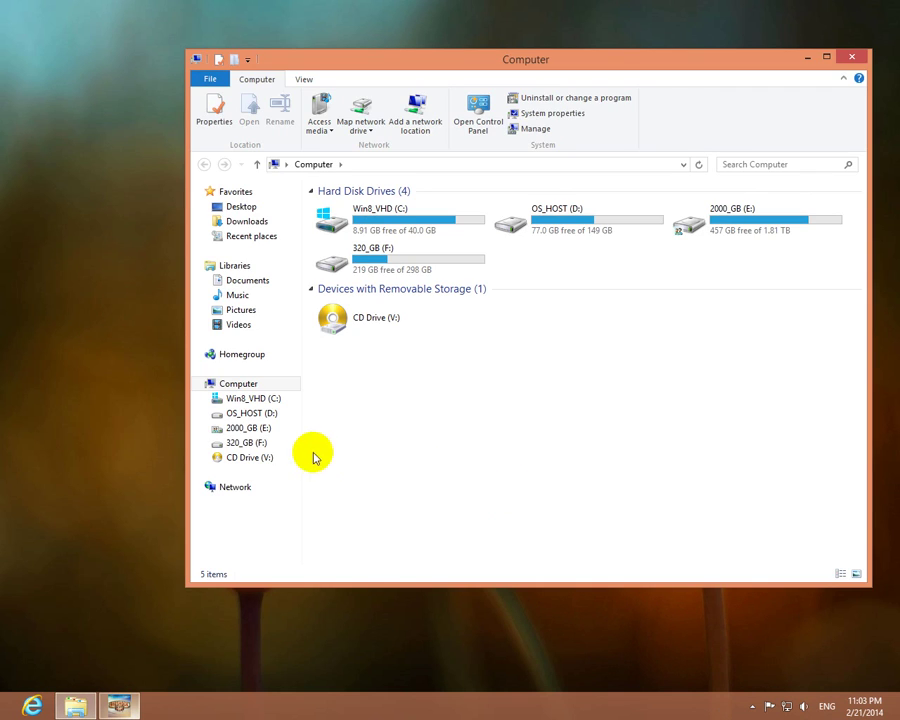
pyautogui.click(245, 444)
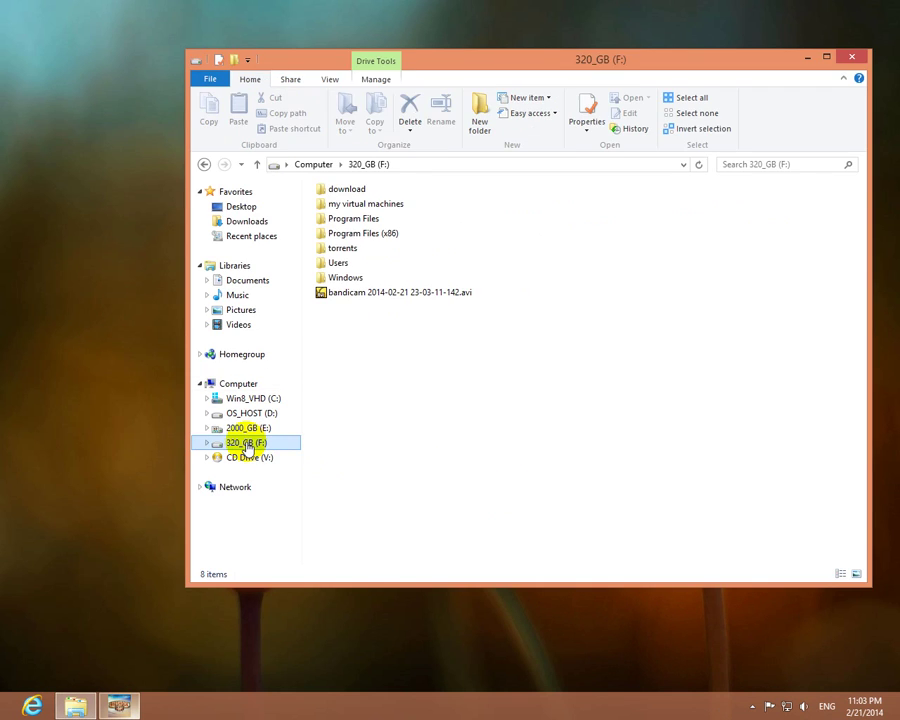
pyautogui.click(372, 293)
pyautogui.doubleClick(406, 293)
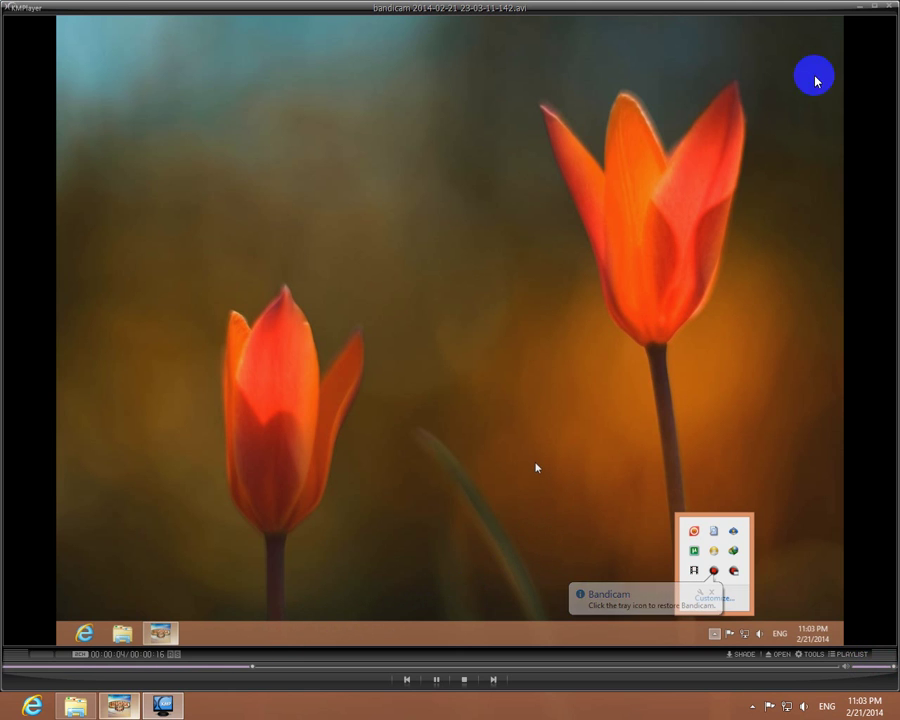
# - Close KMPlayer and minimize the File Explorer window
pyautogui.click(876, 18)
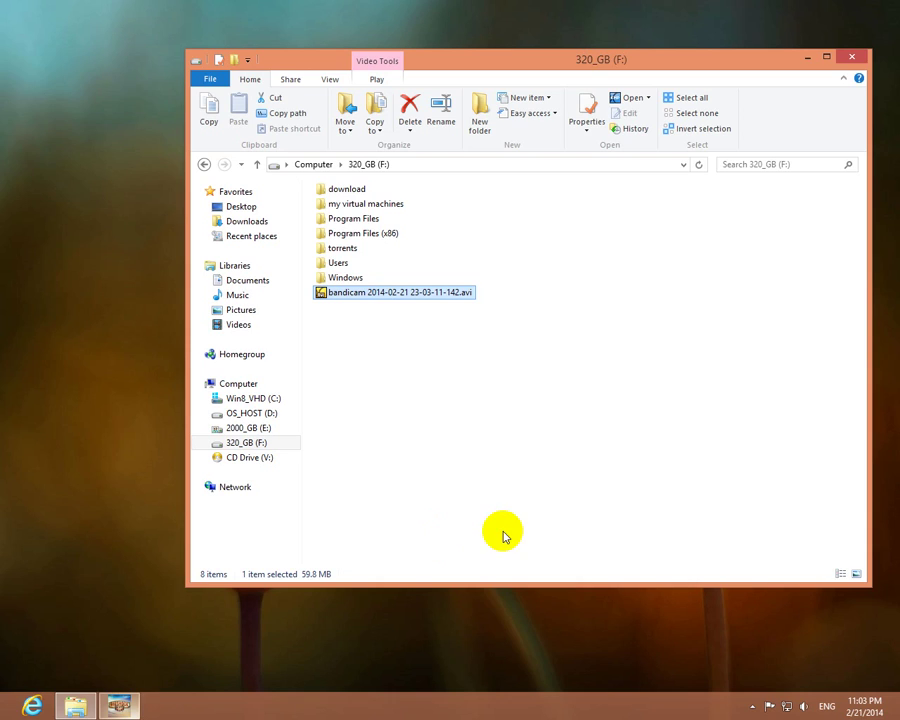
pyautogui.click(806, 57)
# - Restore Bandicam from the tray and confirm the record settings' primary sound device stays Win8 Sound
pyautogui.click(754, 708)
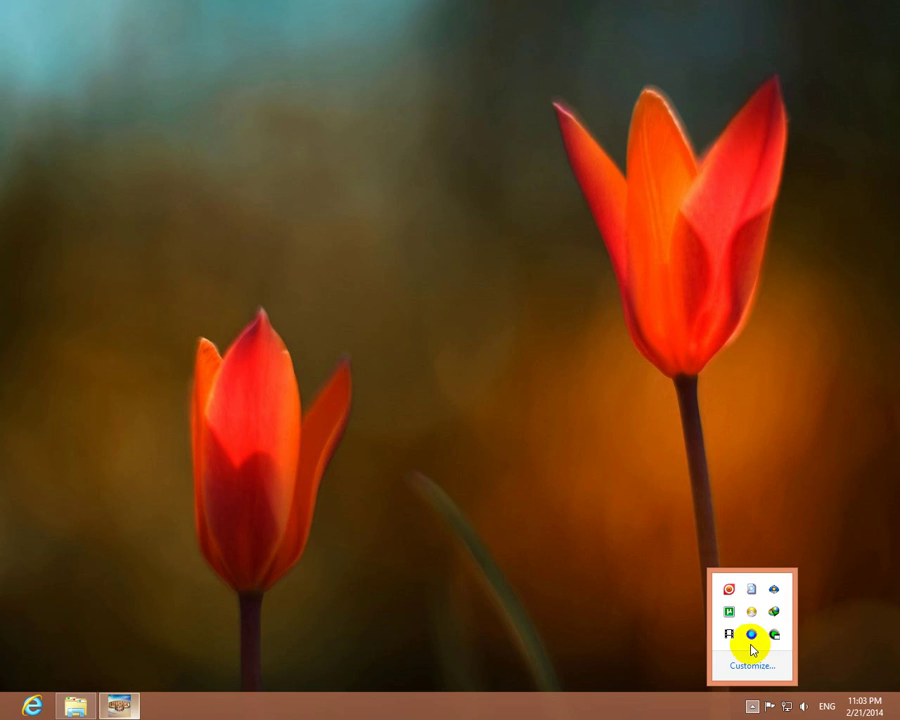
pyautogui.click(751, 634)
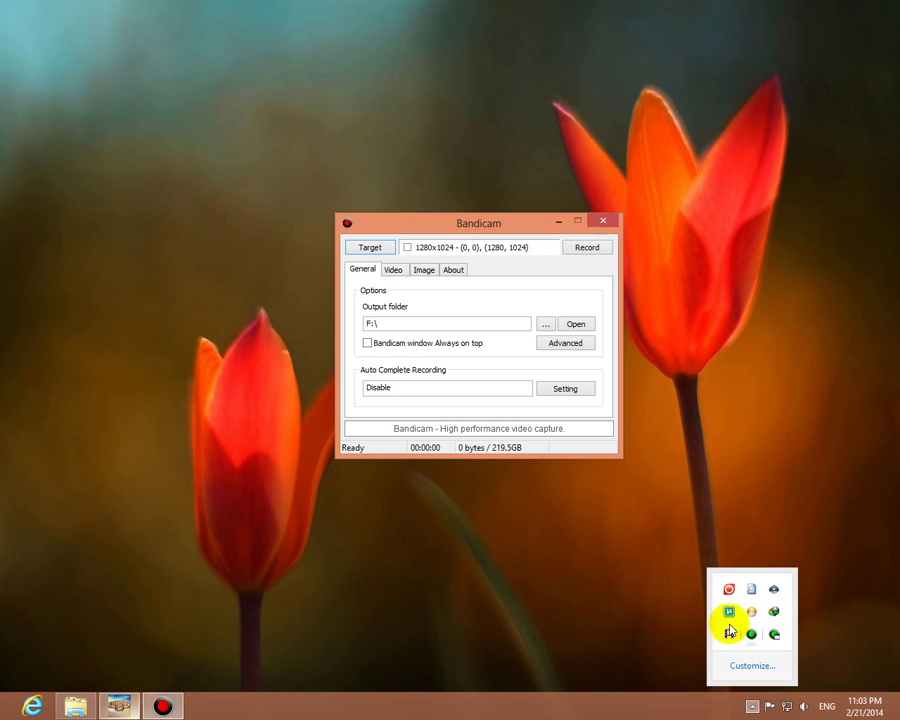
pyautogui.click(390, 274)
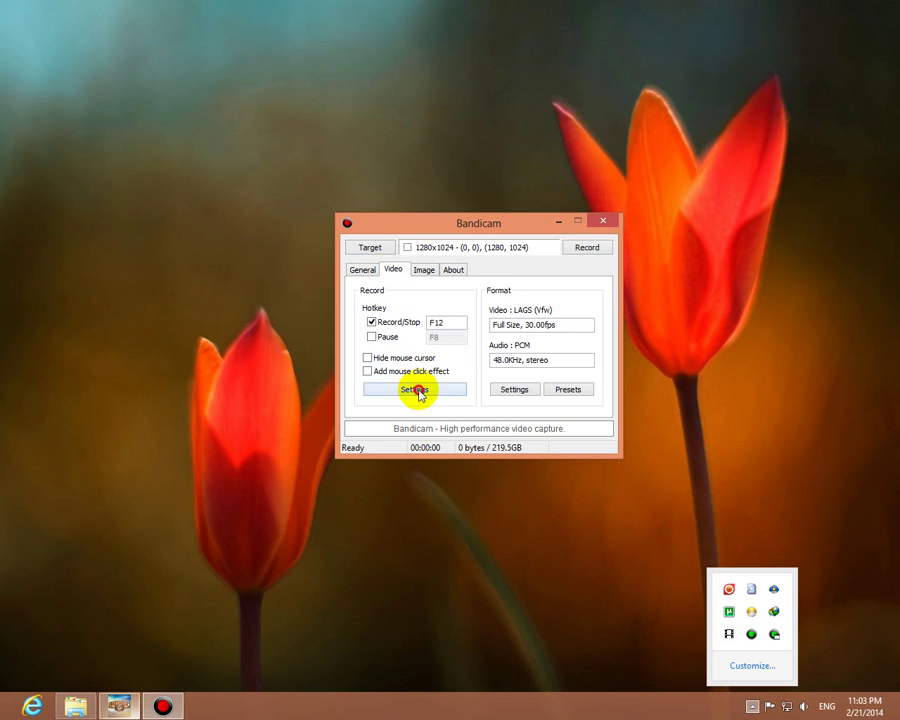
pyautogui.click(418, 389)
pyautogui.click(394, 327)
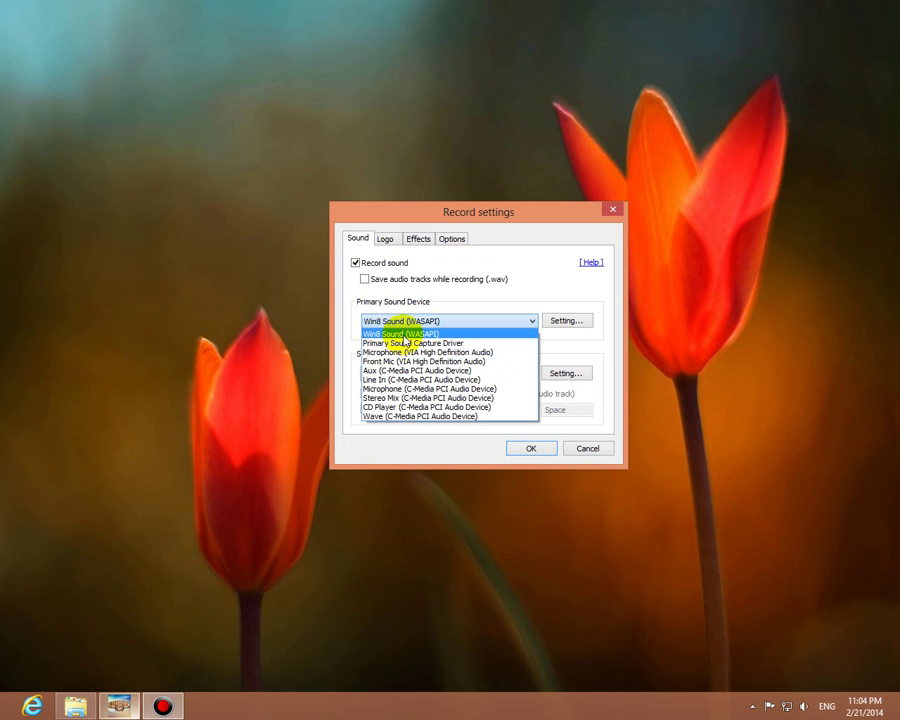
pyautogui.click(345, 334)
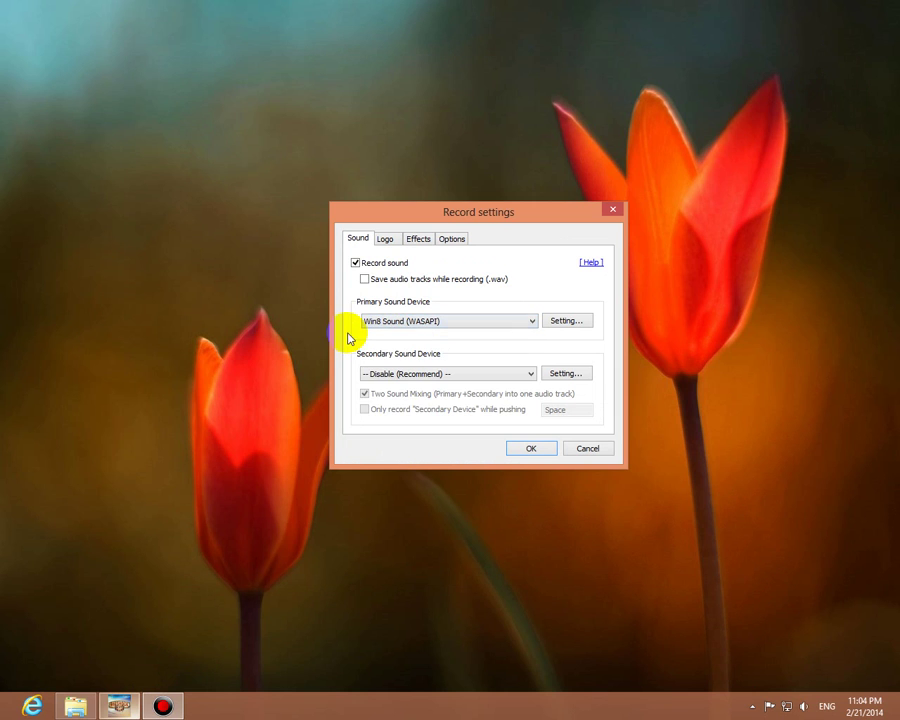
pyautogui.click(404, 324)
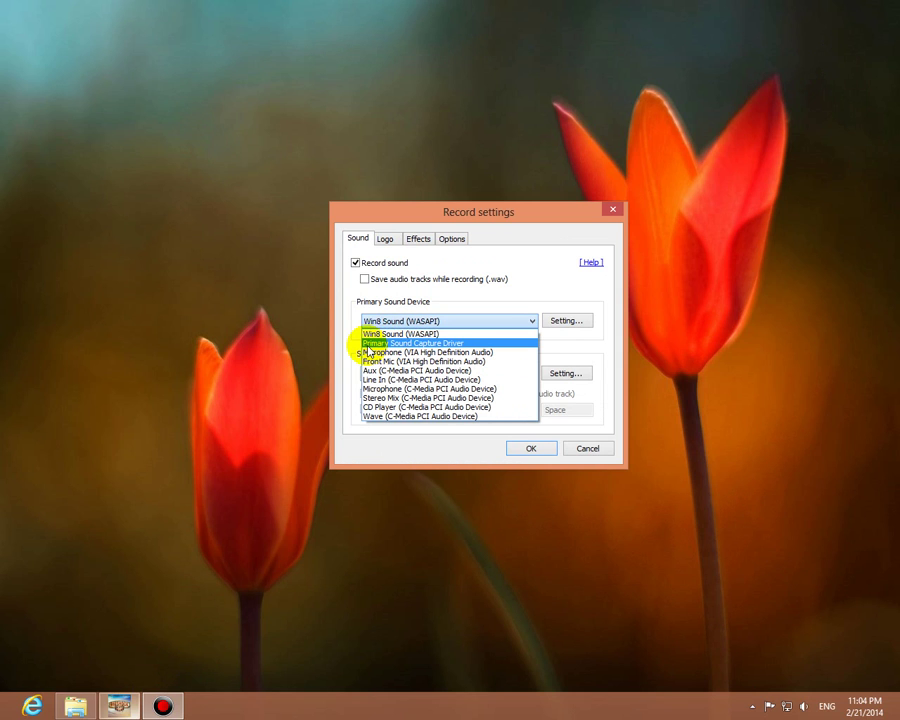
pyautogui.click(346, 345)
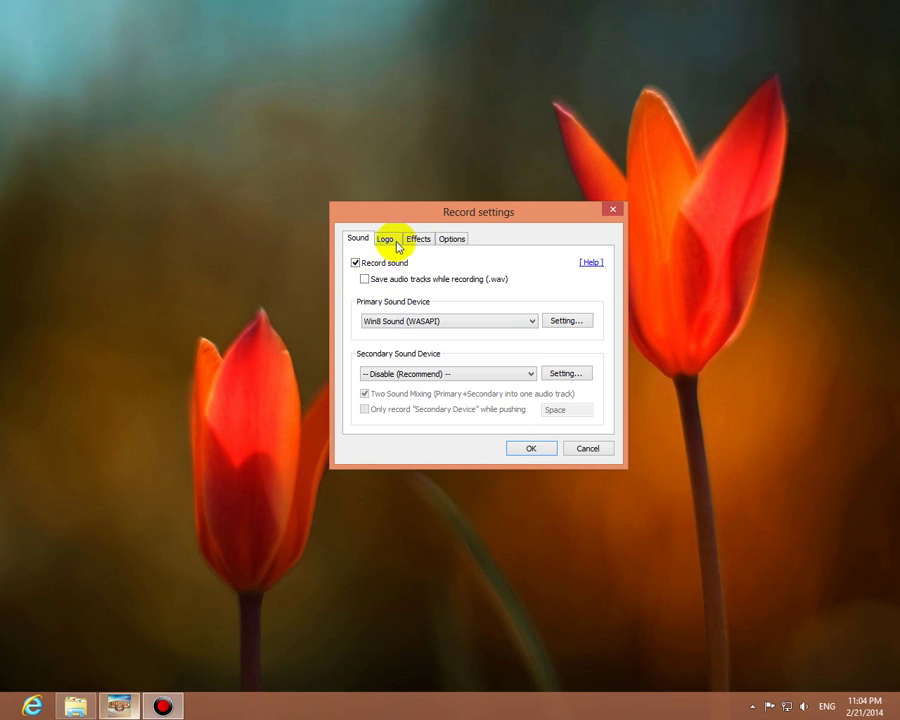
# - Review the Logo, Effects and Options tabs, then close the record settings
pyautogui.click(386, 240)
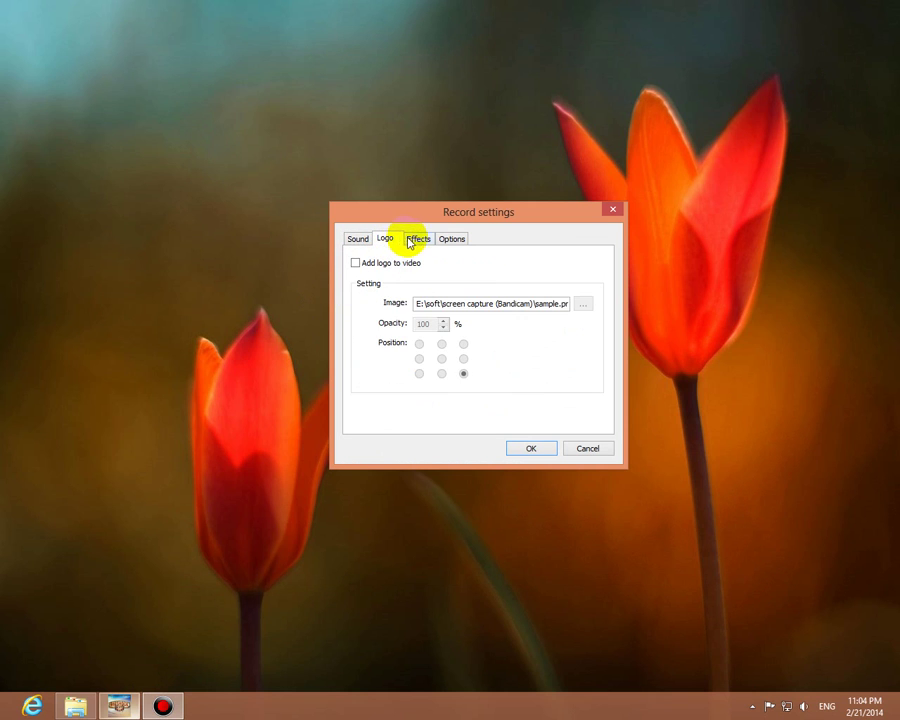
pyautogui.click(417, 241)
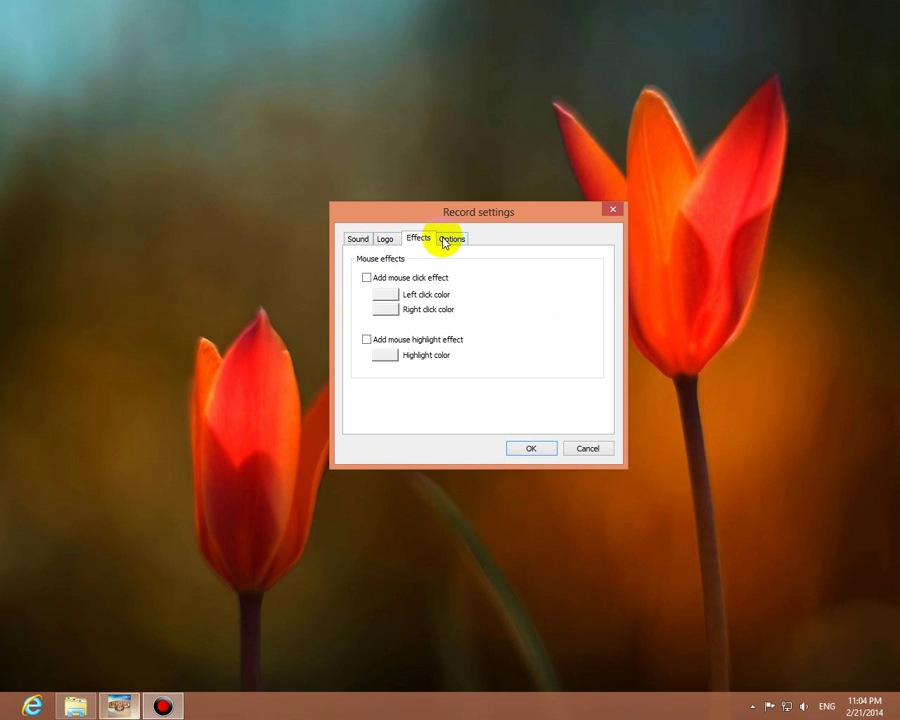
pyautogui.click(445, 241)
pyautogui.click(418, 241)
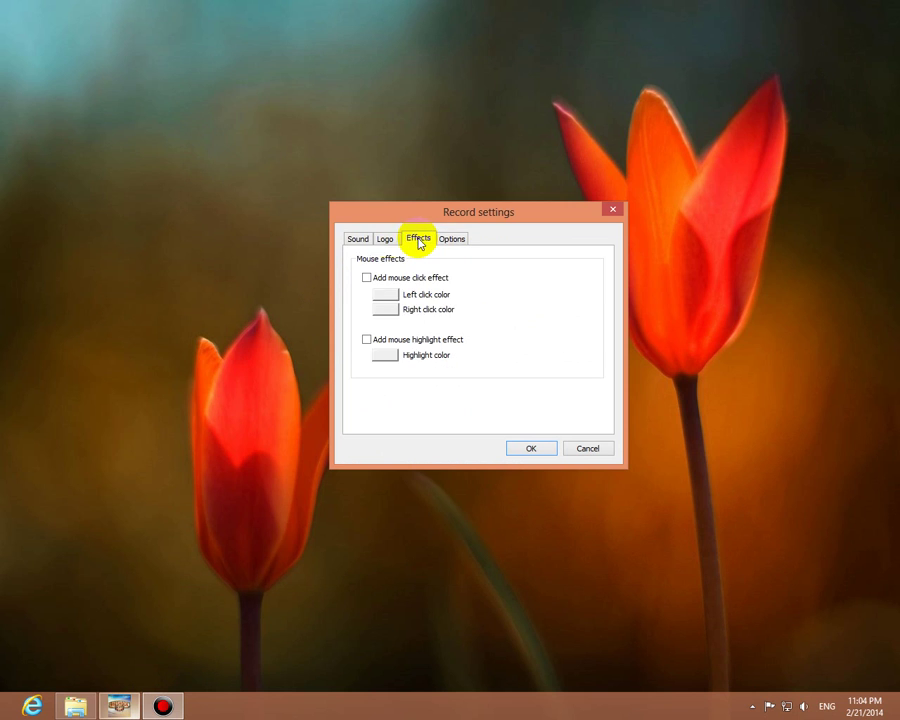
pyautogui.click(357, 240)
pyautogui.click(530, 447)
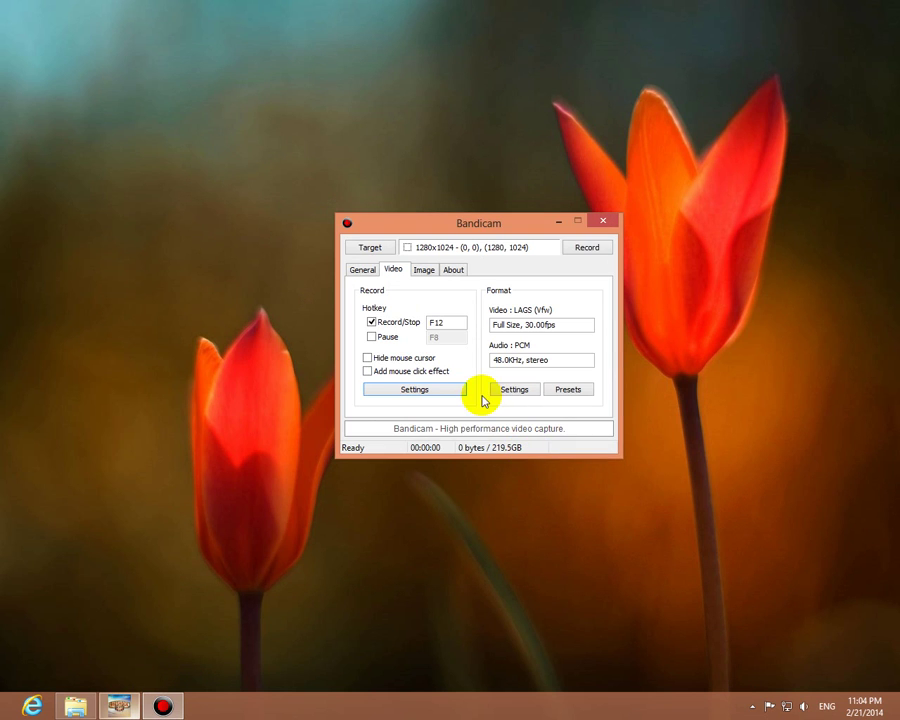
pyautogui.click(700, 499)
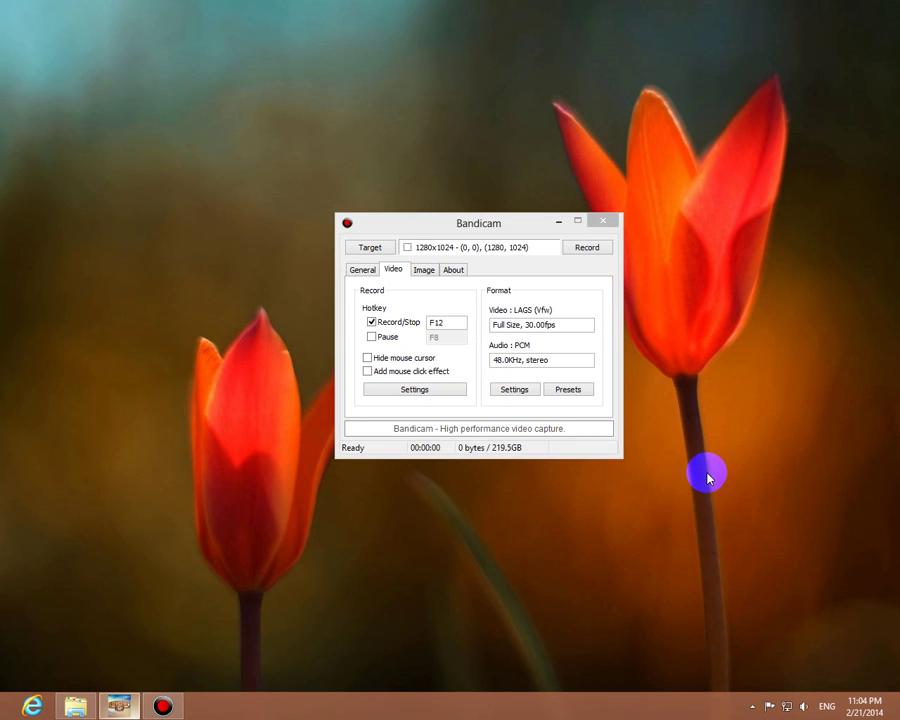